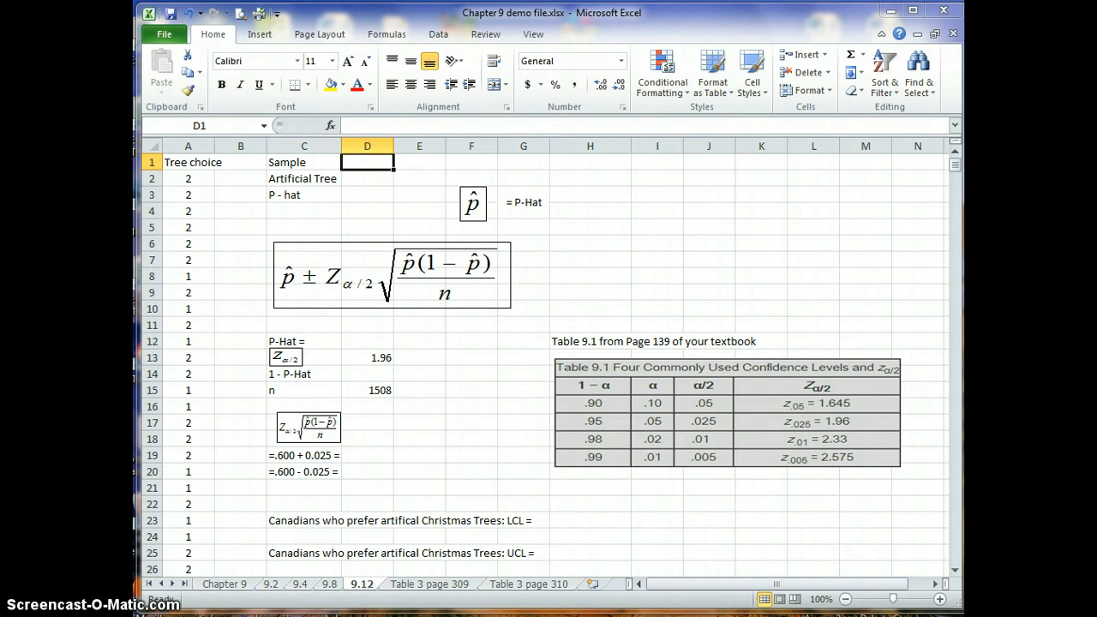
Step: Enter the sample size 1508 in D1 and count the artificial-tree choices in D2 with =COUNTIF(A2:A1509,2)
text(1508)
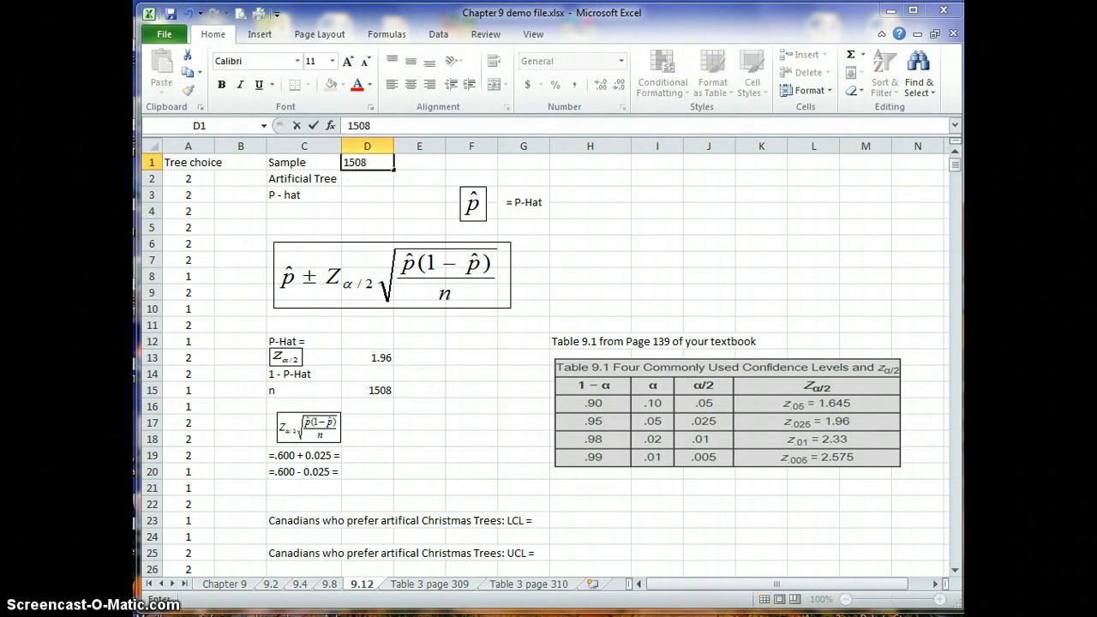
key(Return)
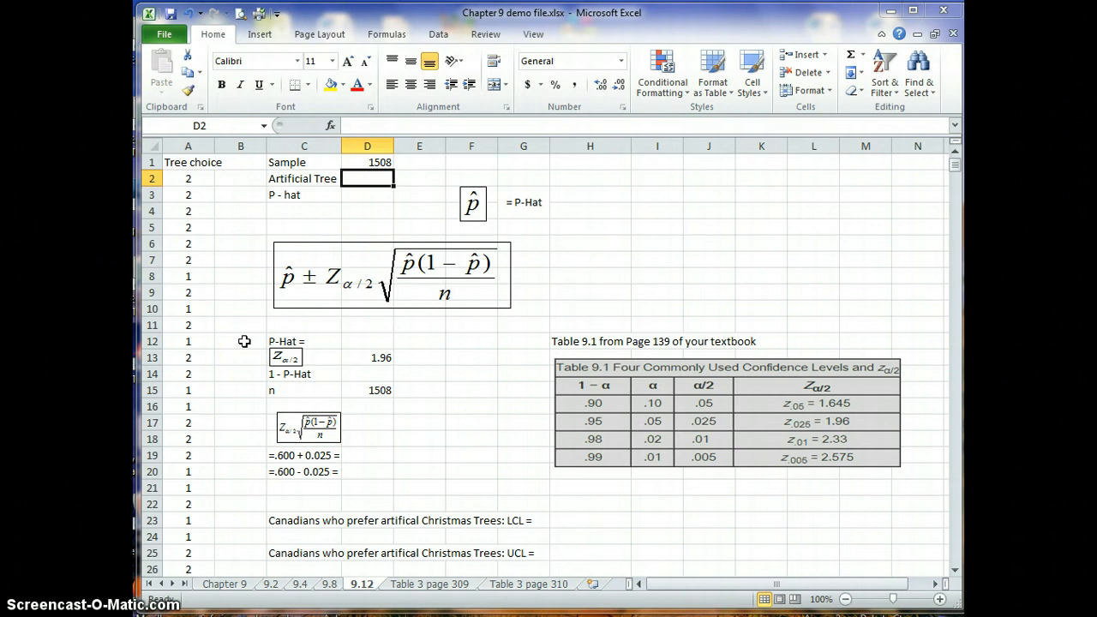
text(=)
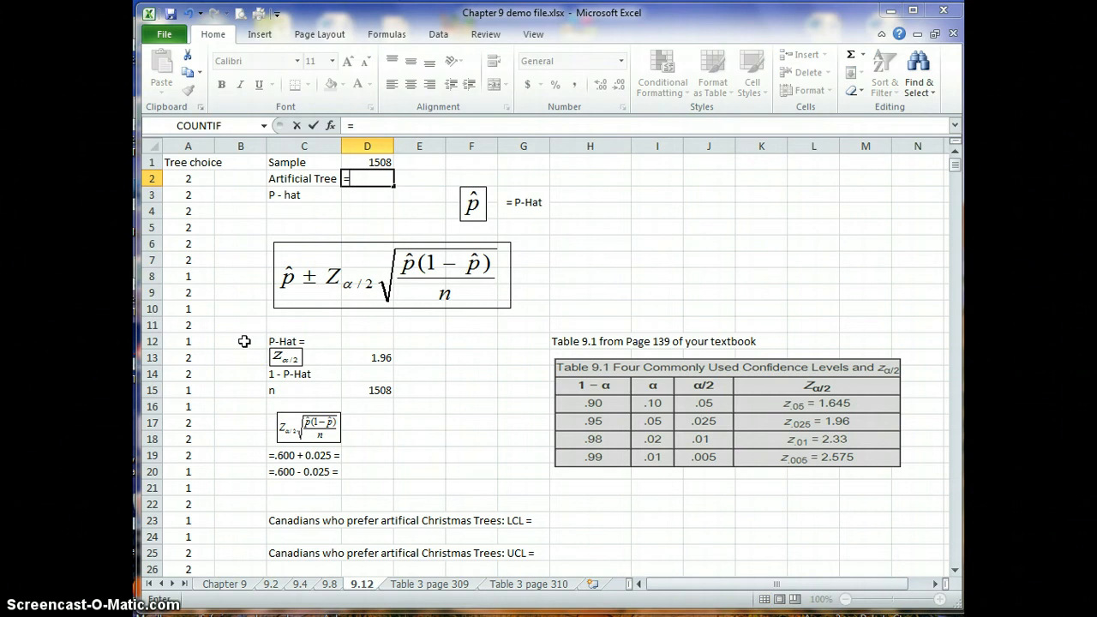
text(cp)
key(BackSpace)
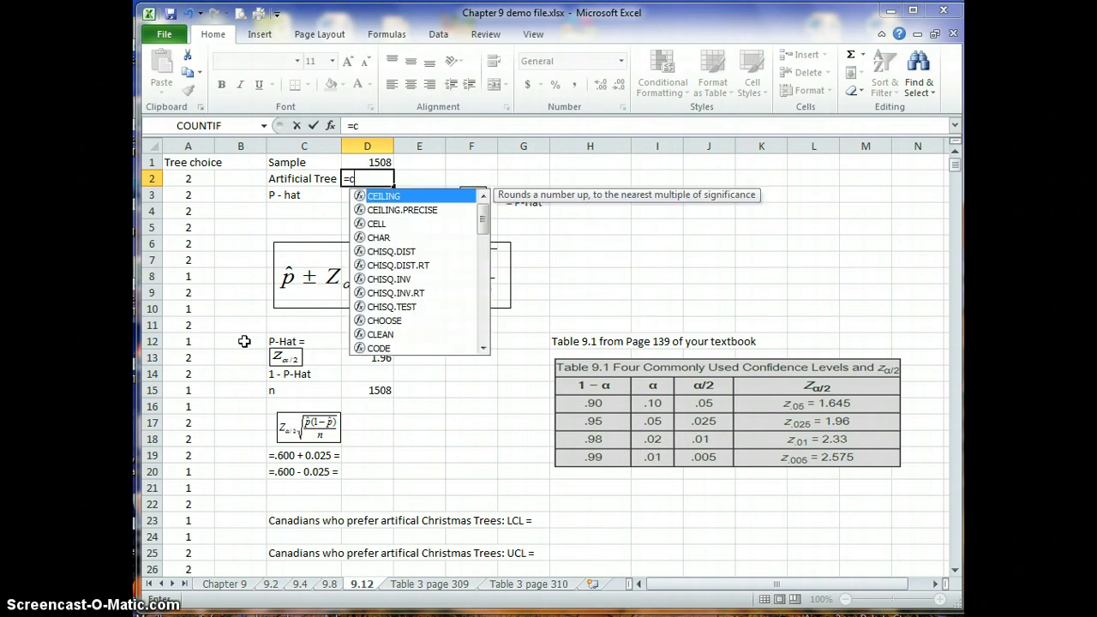
text(ountif)
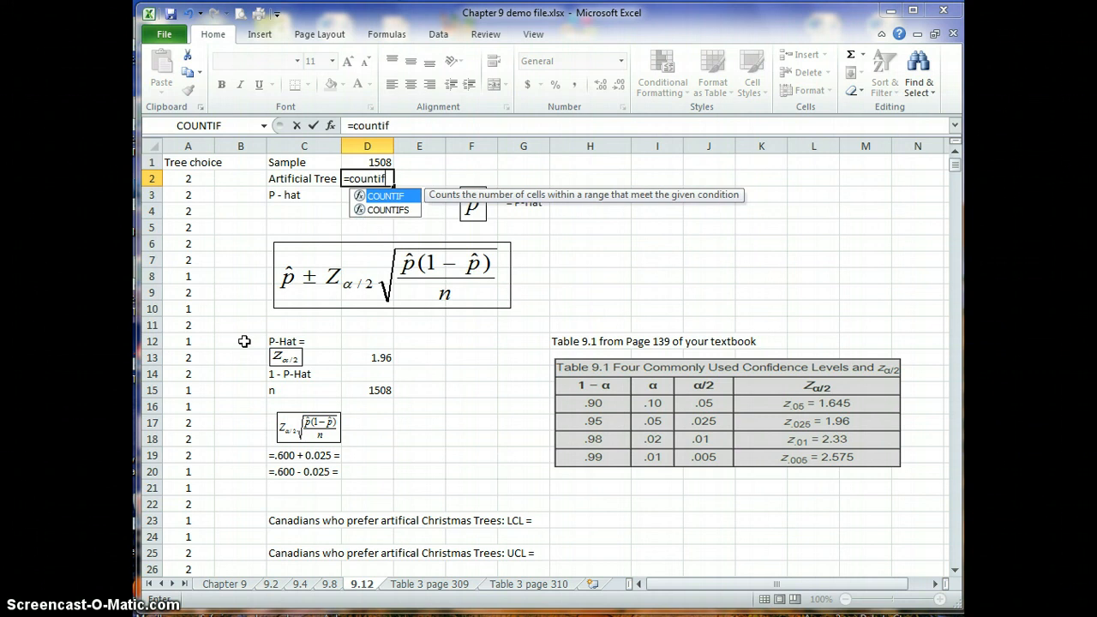
text(()
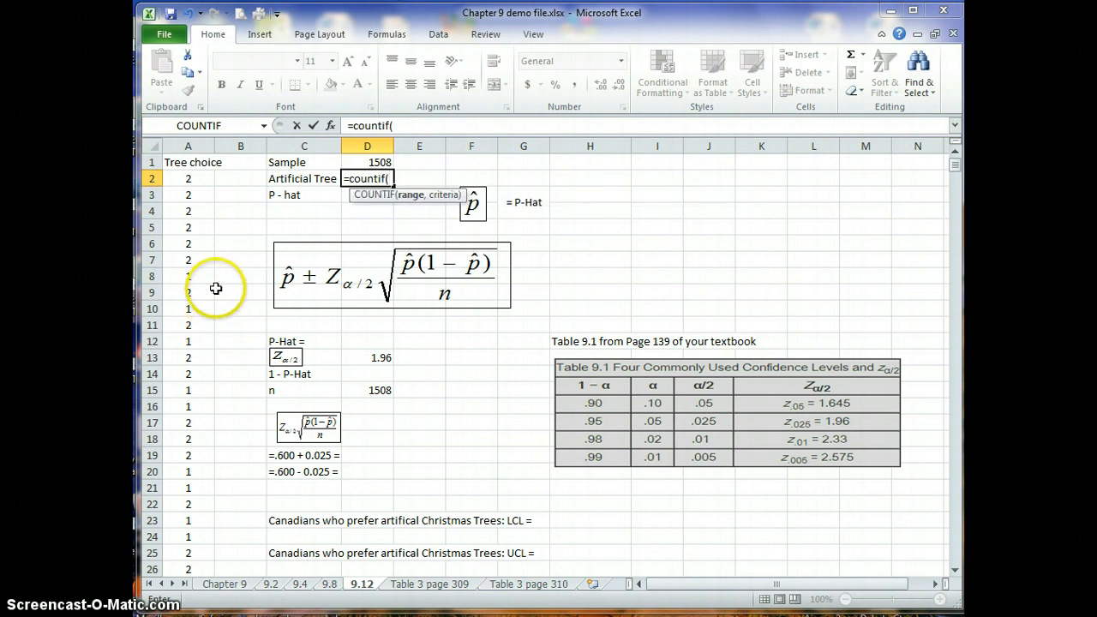
text(a2)
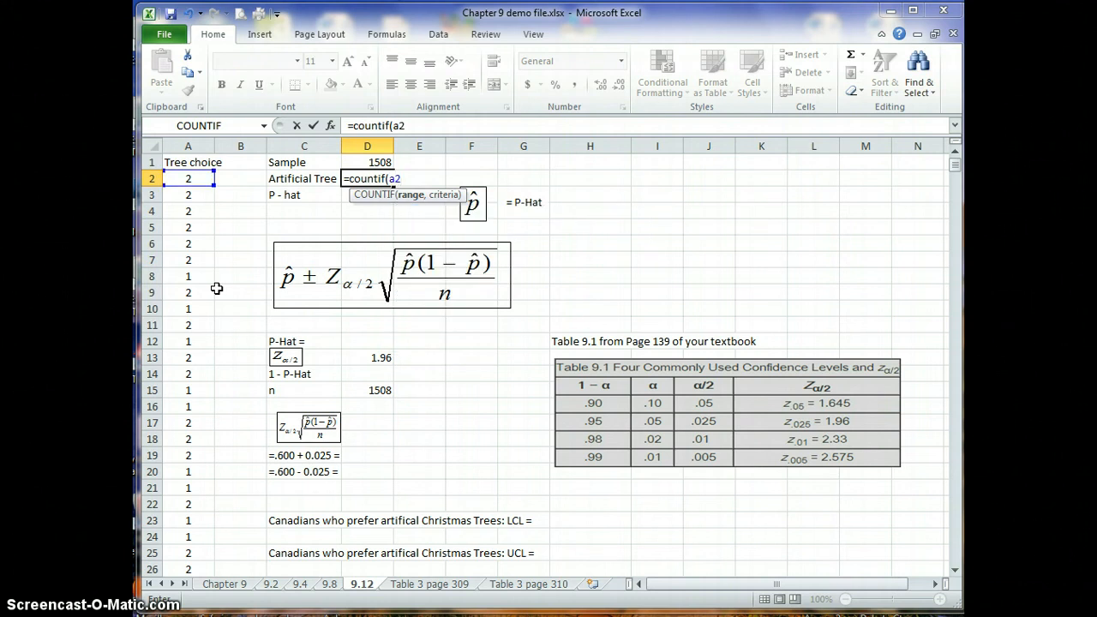
text(:a)
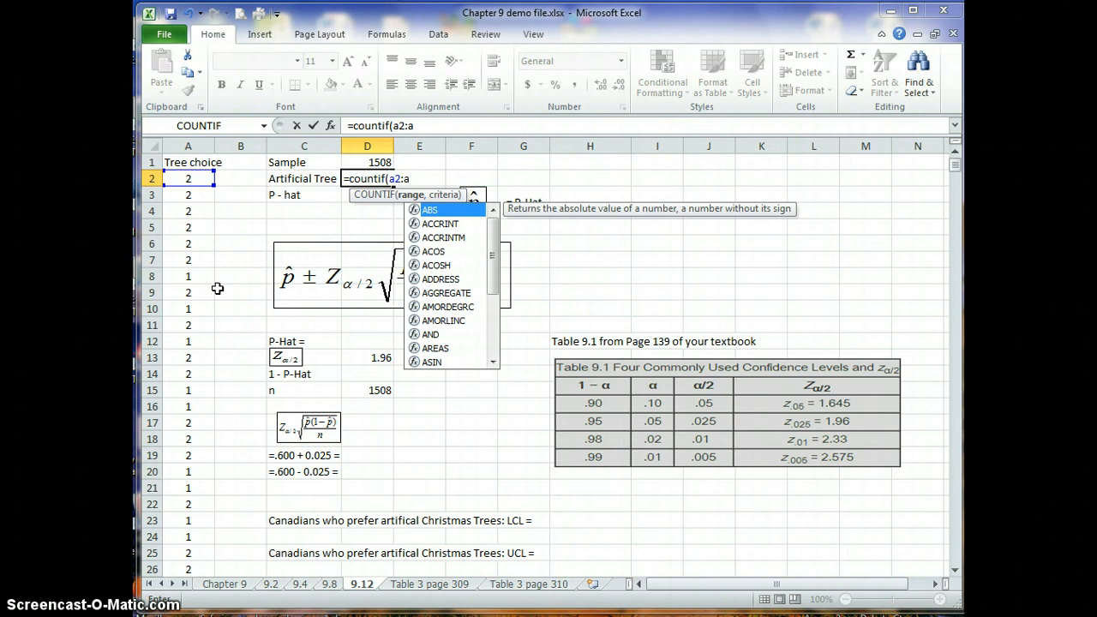
text(1509)
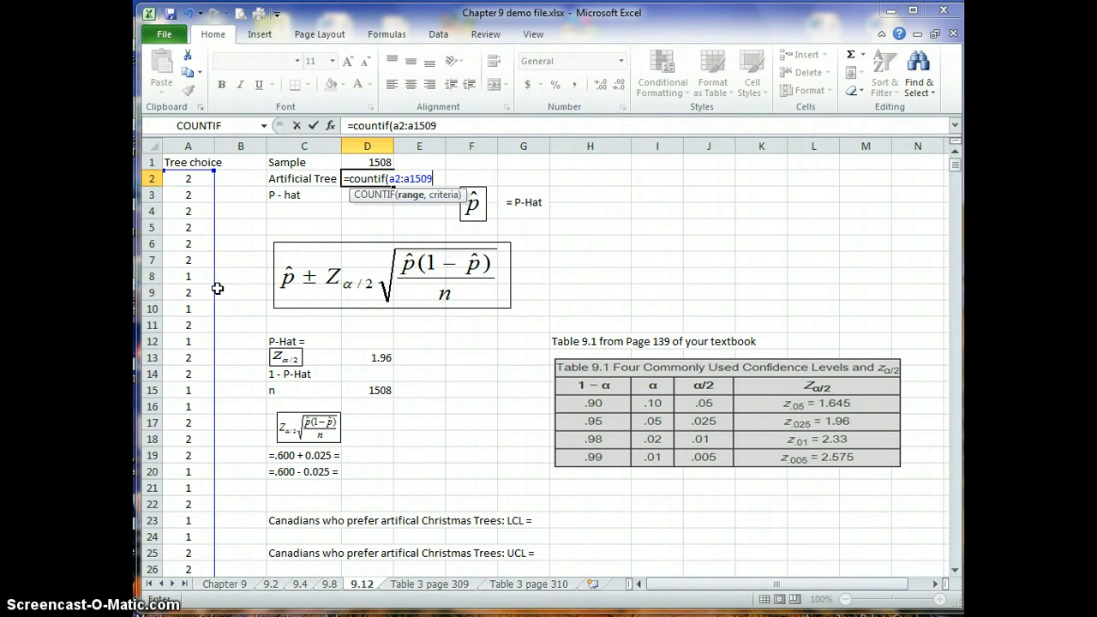
text(,2))
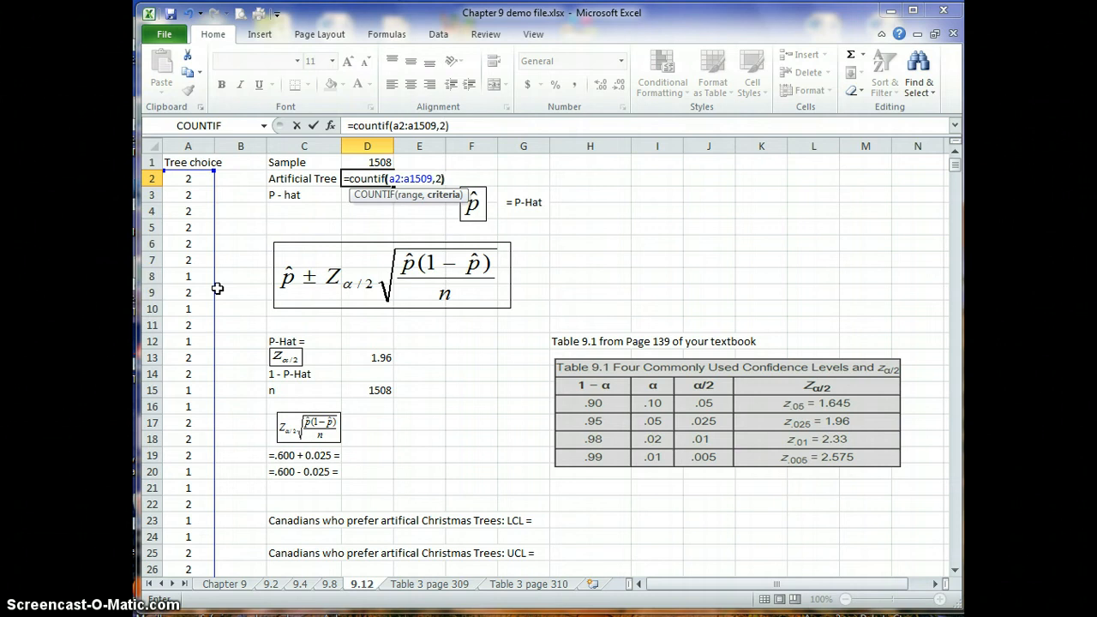
key(Return)
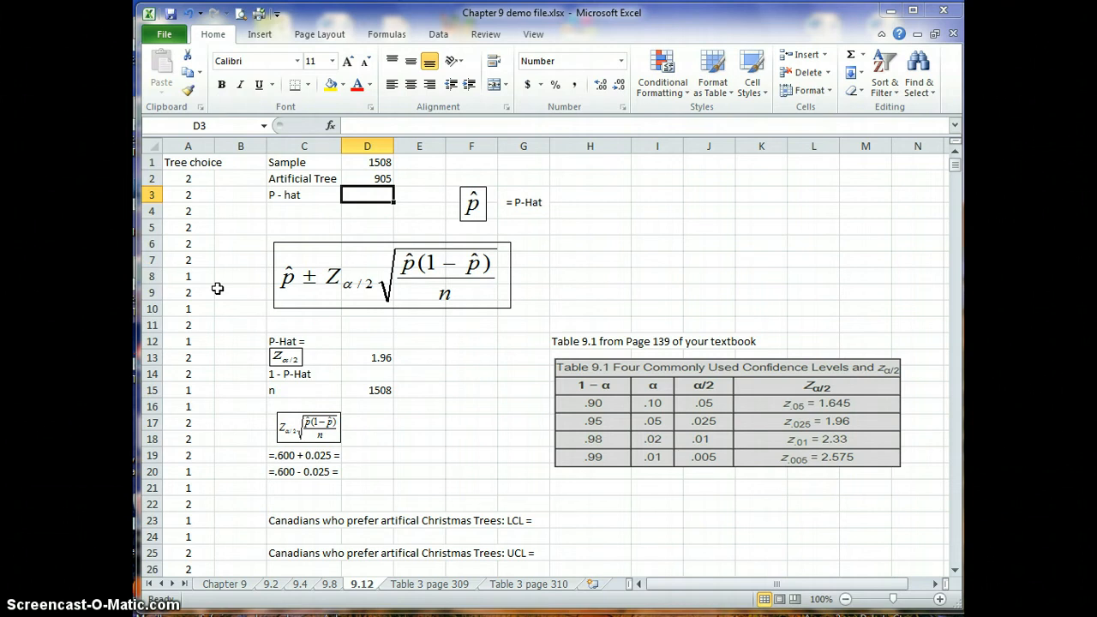
Step: Calculate the P-hat proportion in D3 by dividing the artificial-tree count by the sample size with =D2/D1
text(=)
key(Up)
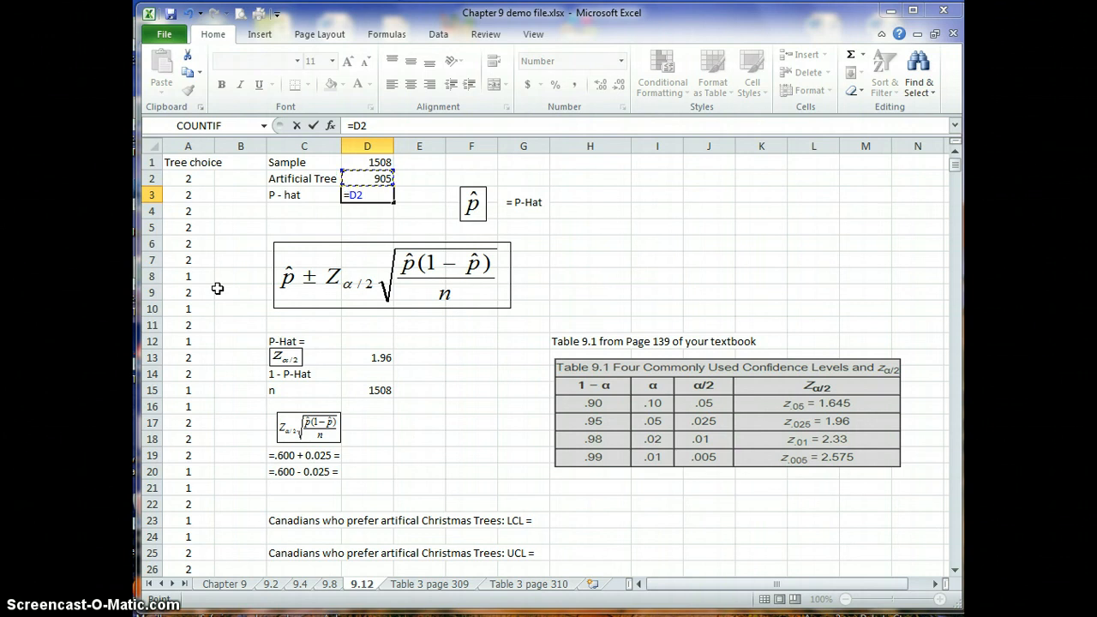
text(/)
click(370, 162)
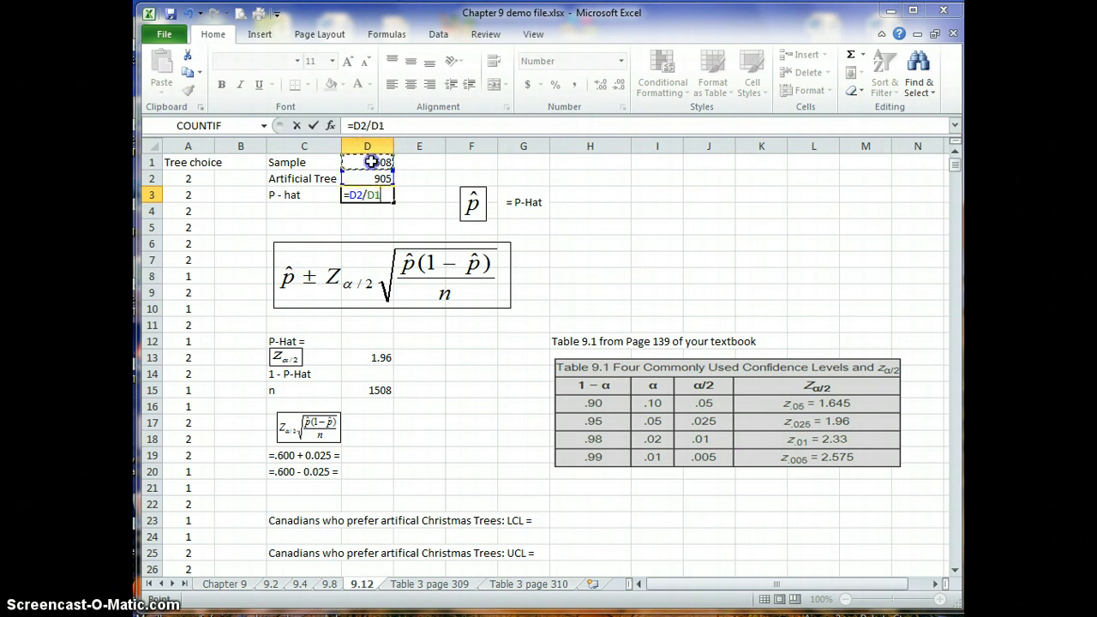
key(Return)
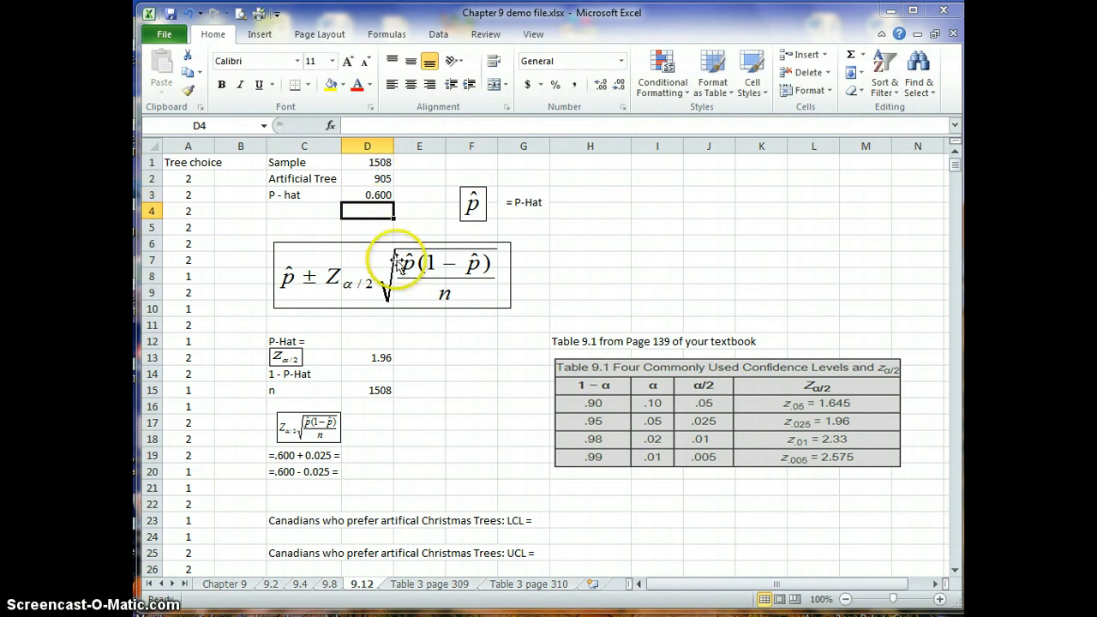
Step: Enter .600 as P-Hat in D12 and calculate 1 - P-Hat in D14 with =1-D12
click(370, 339)
text(.600)
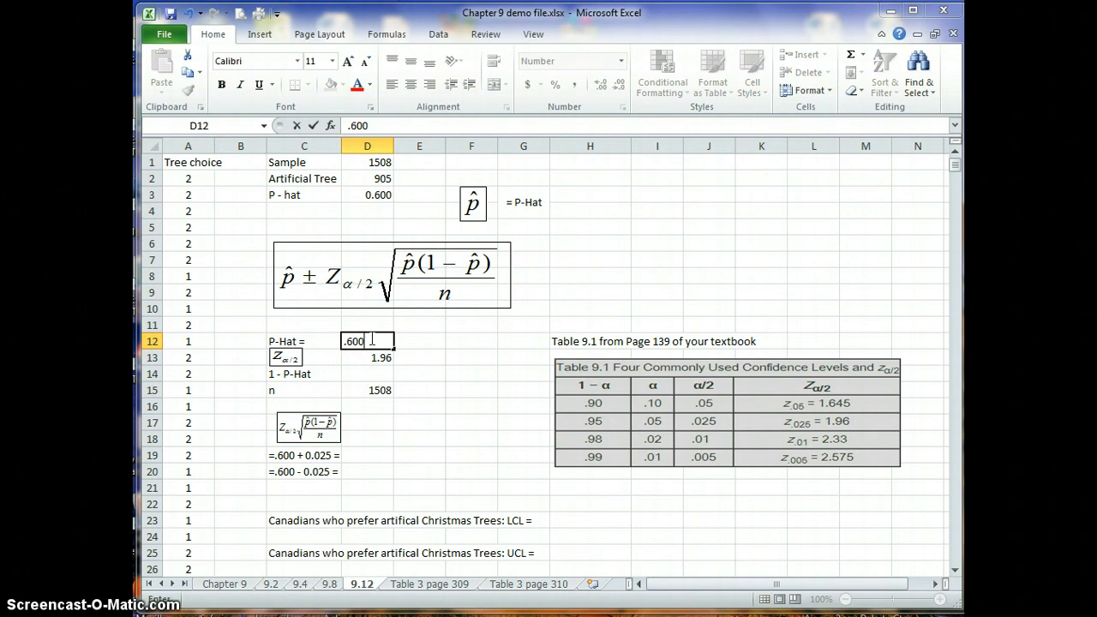
key(Return)
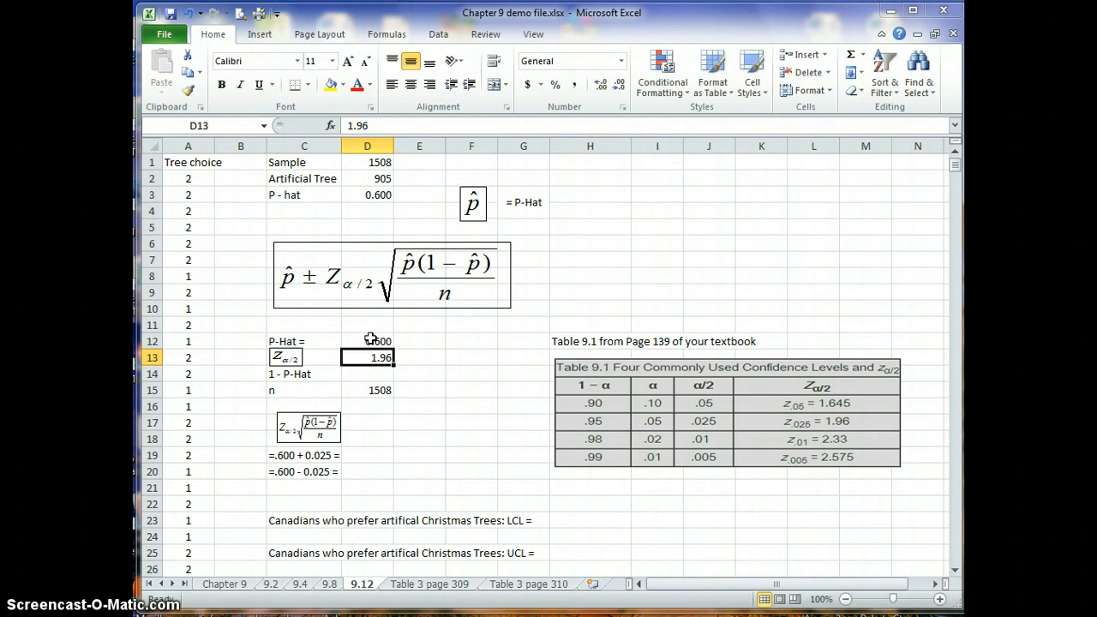
key(Return)
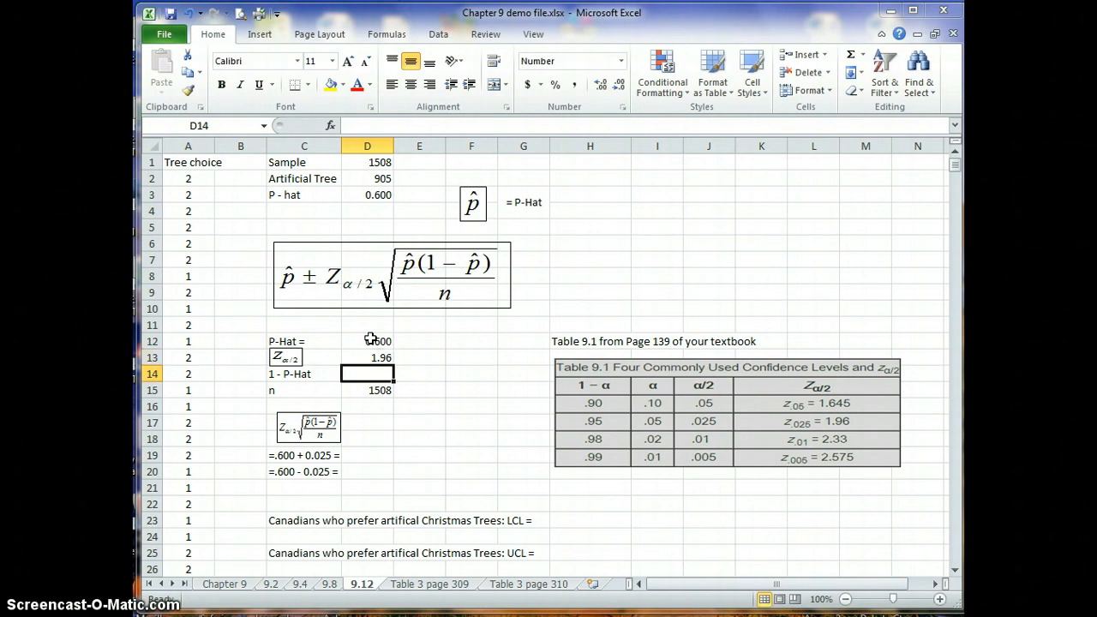
text(=1-)
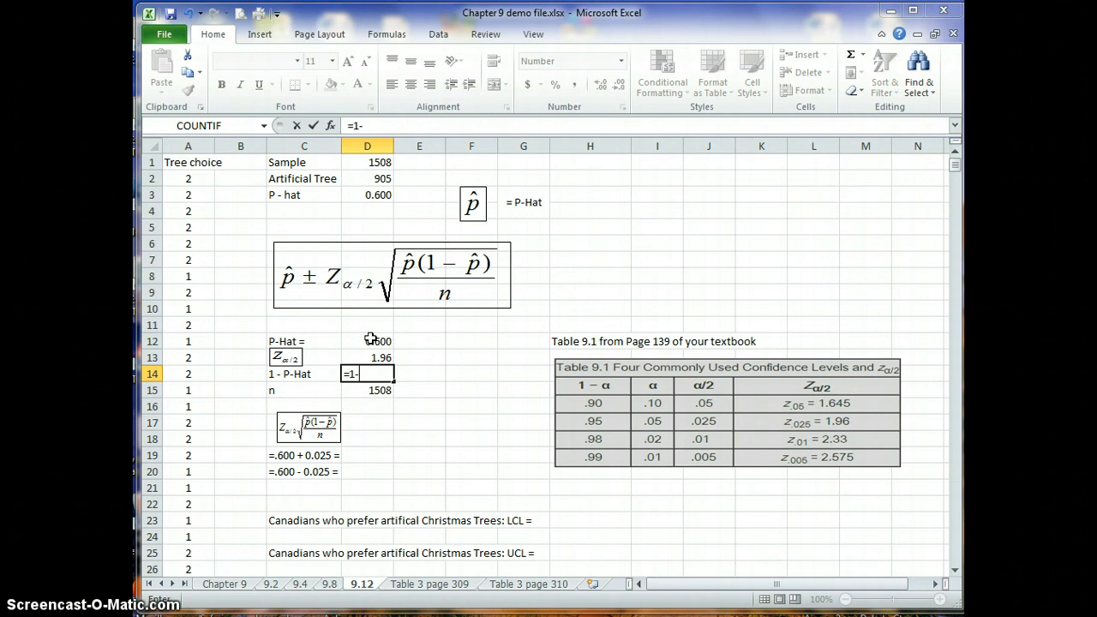
click(370, 339)
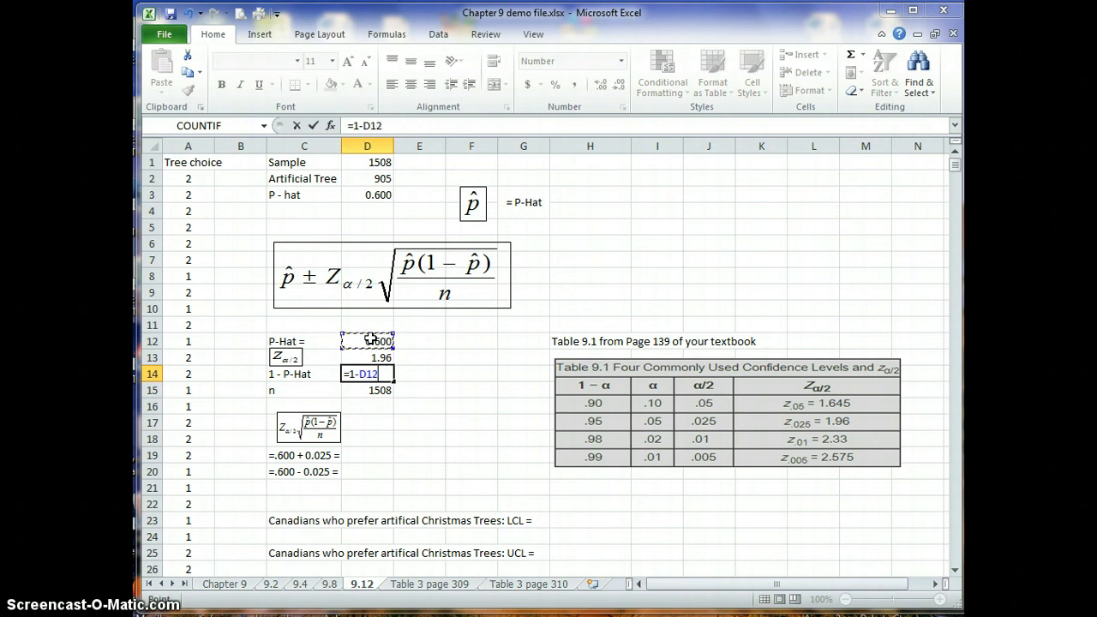
key(Return)
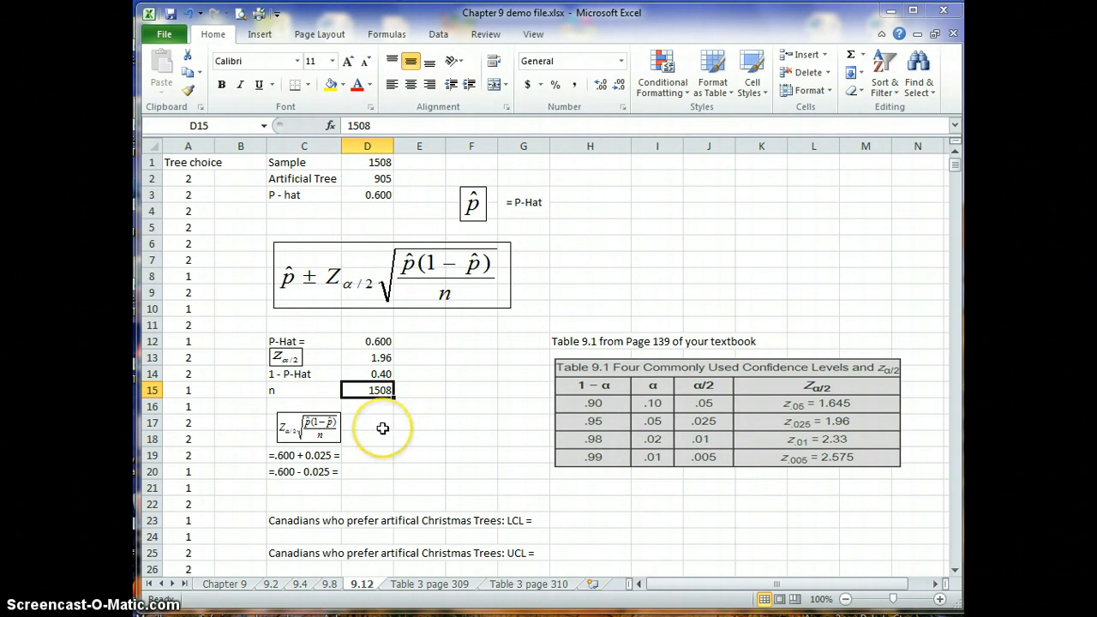
Step: Merge and centre cells D17:D18 beside the margin-of-error expression, with the content aligned to the vertical middle
drag(383, 426, 383, 435)
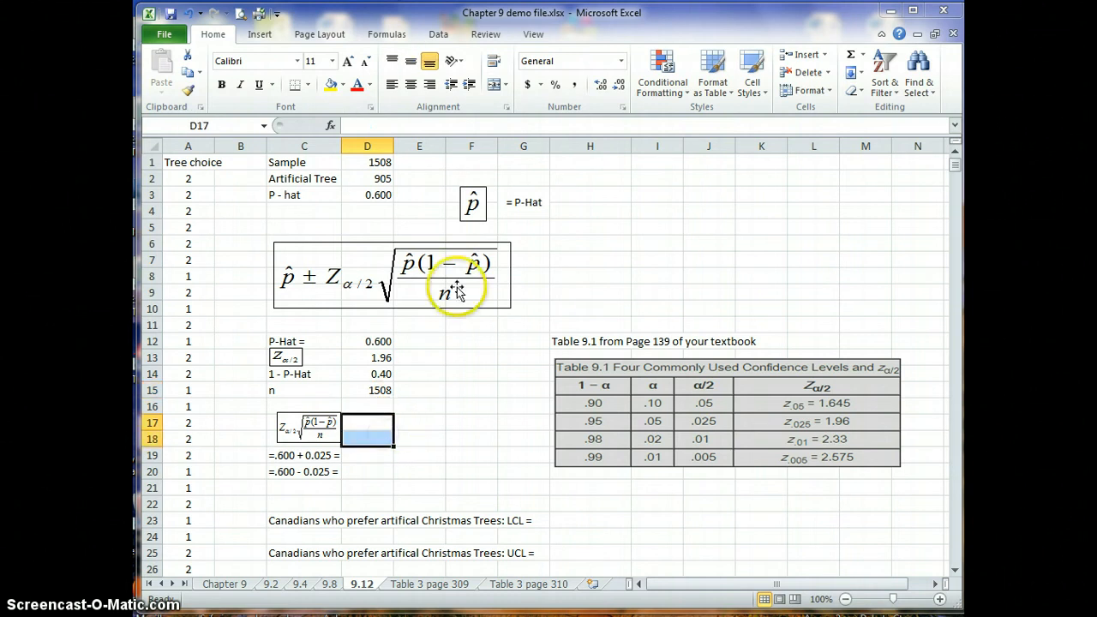
click(495, 86)
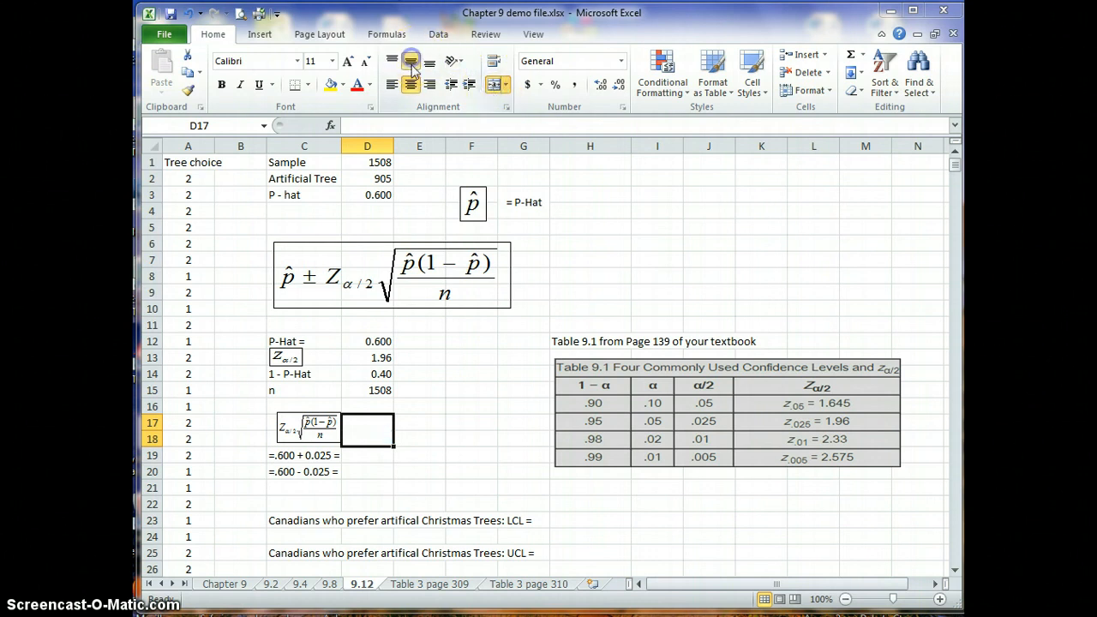
Step: Enter the margin-of-error formula =D13*SQRT(D12*(1-D12))/D15 in the merged cell D17, accepting the proposed formula correction
click(377, 424)
text(=)
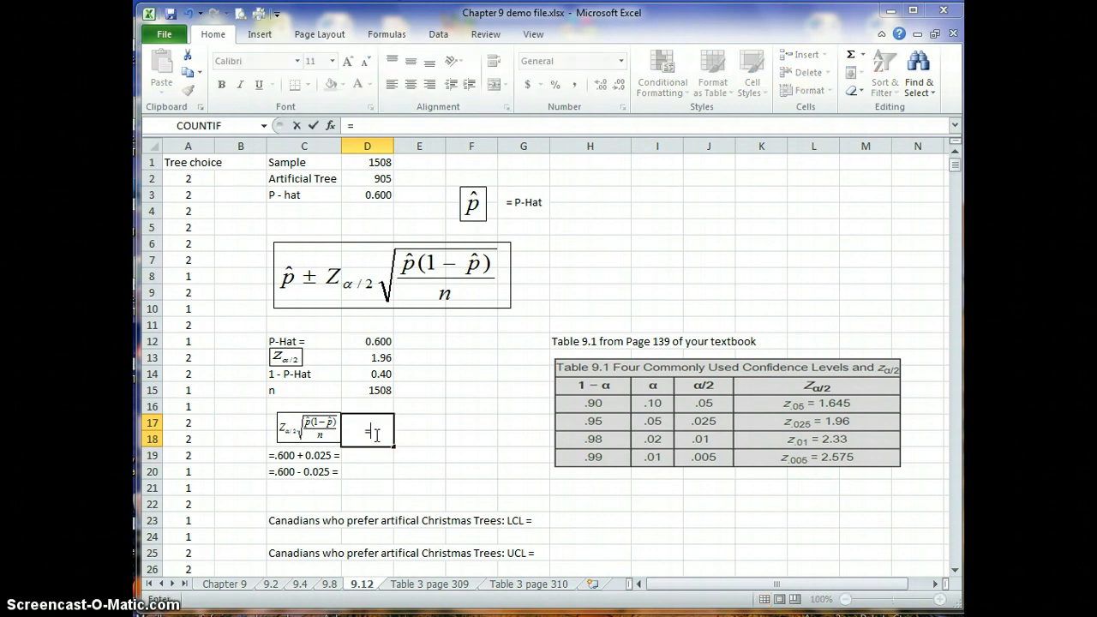
click(370, 358)
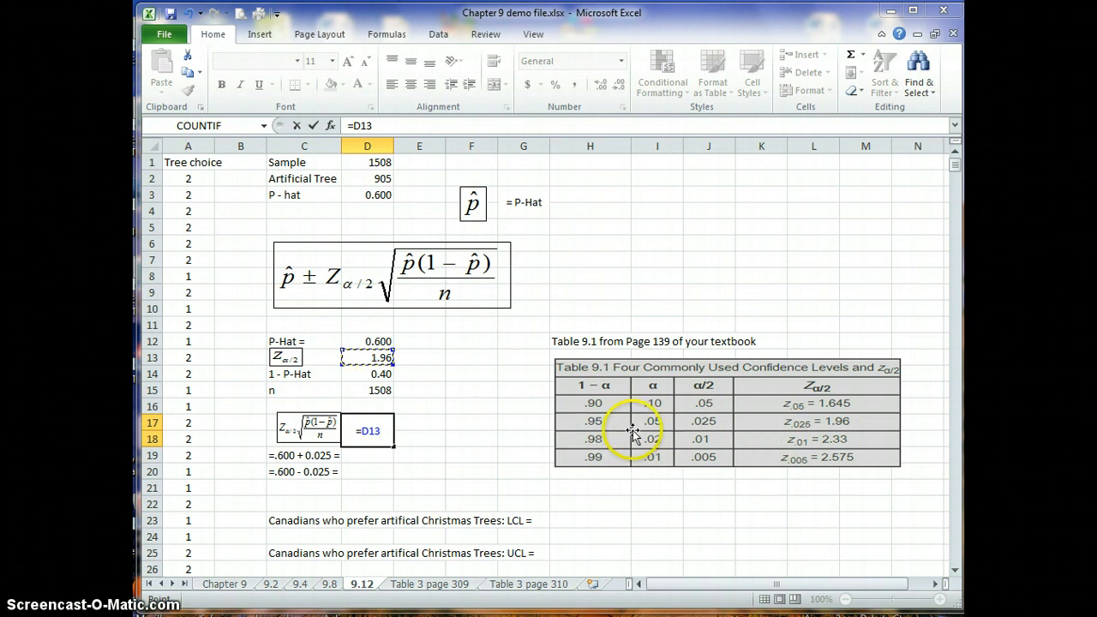
text(*)
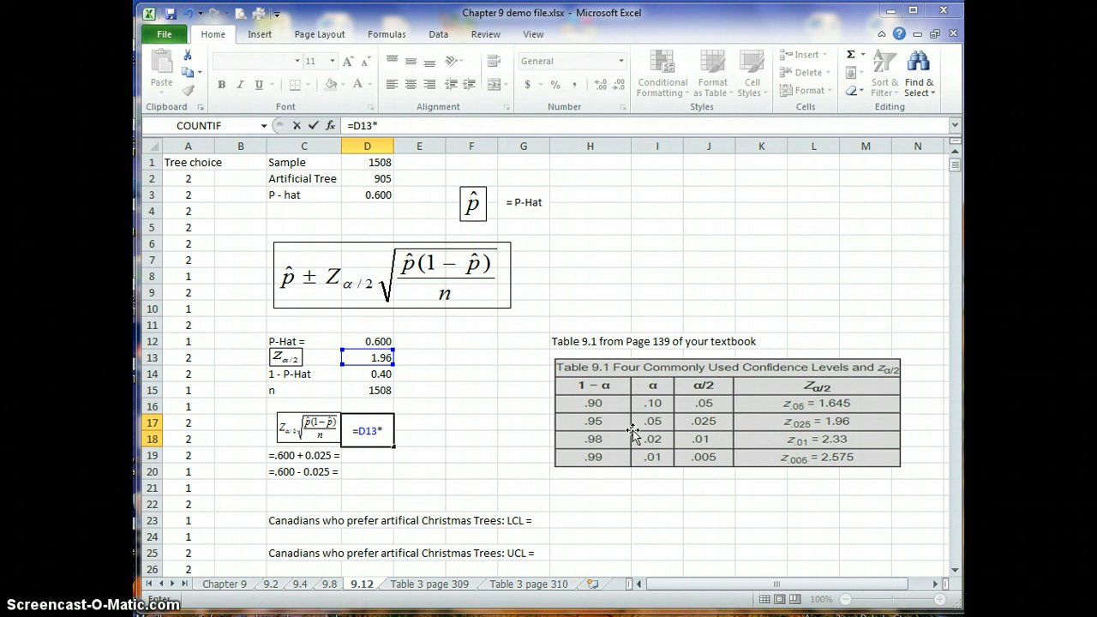
text(sqrt)
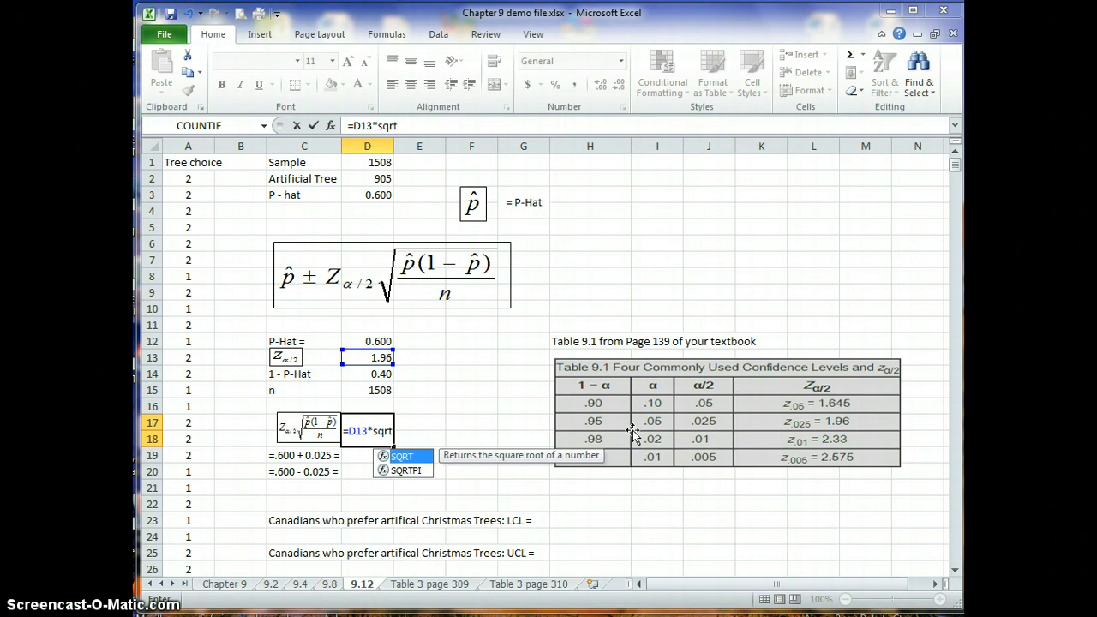
text(()
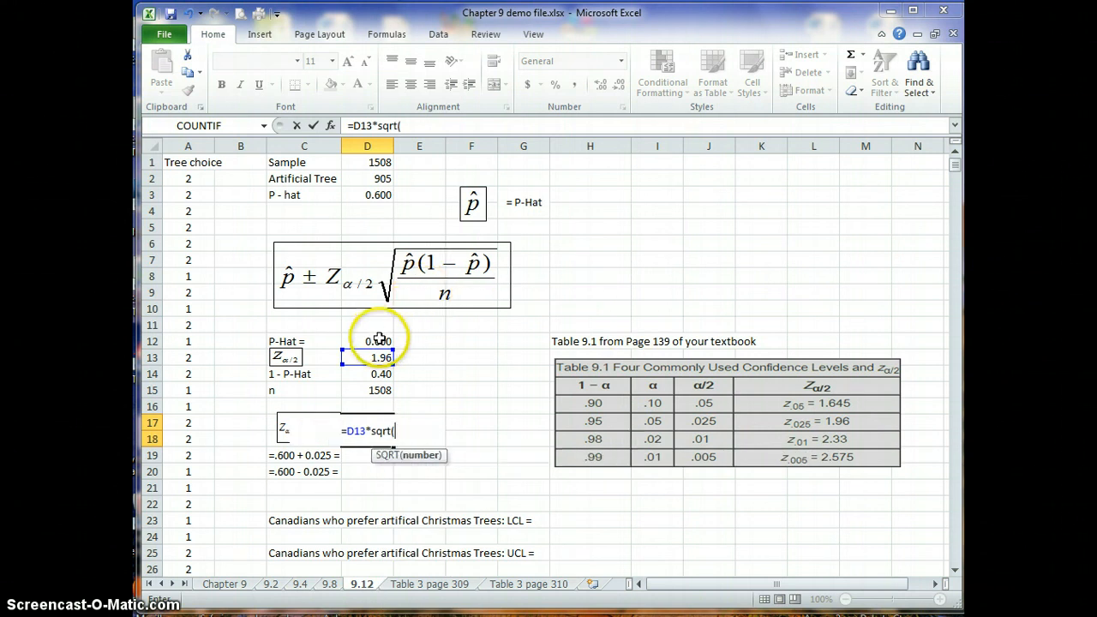
click(380, 339)
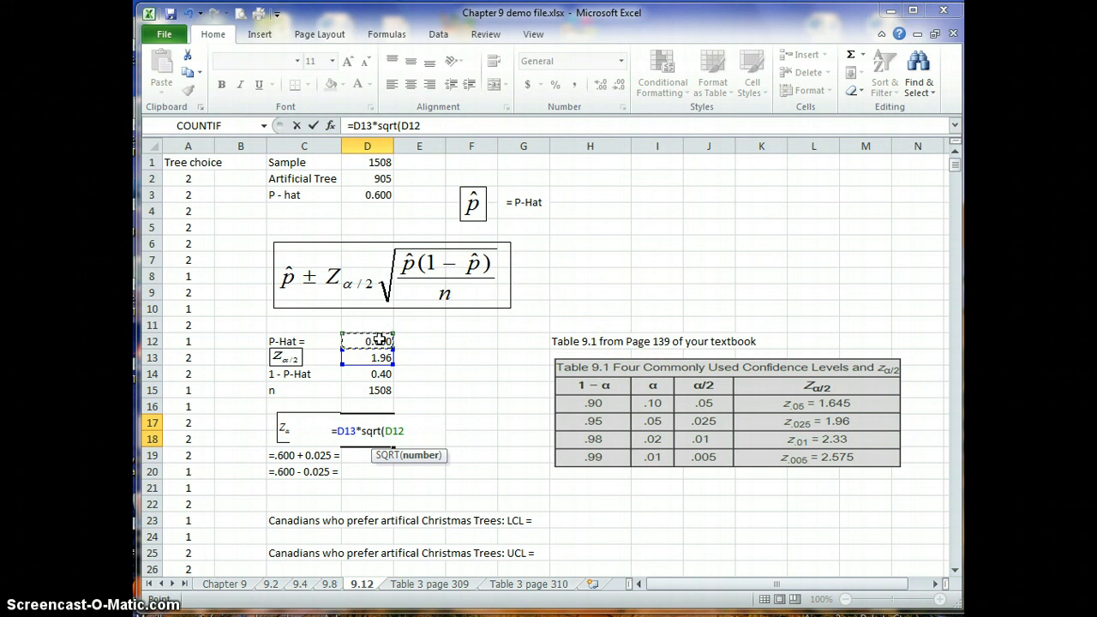
text(*)
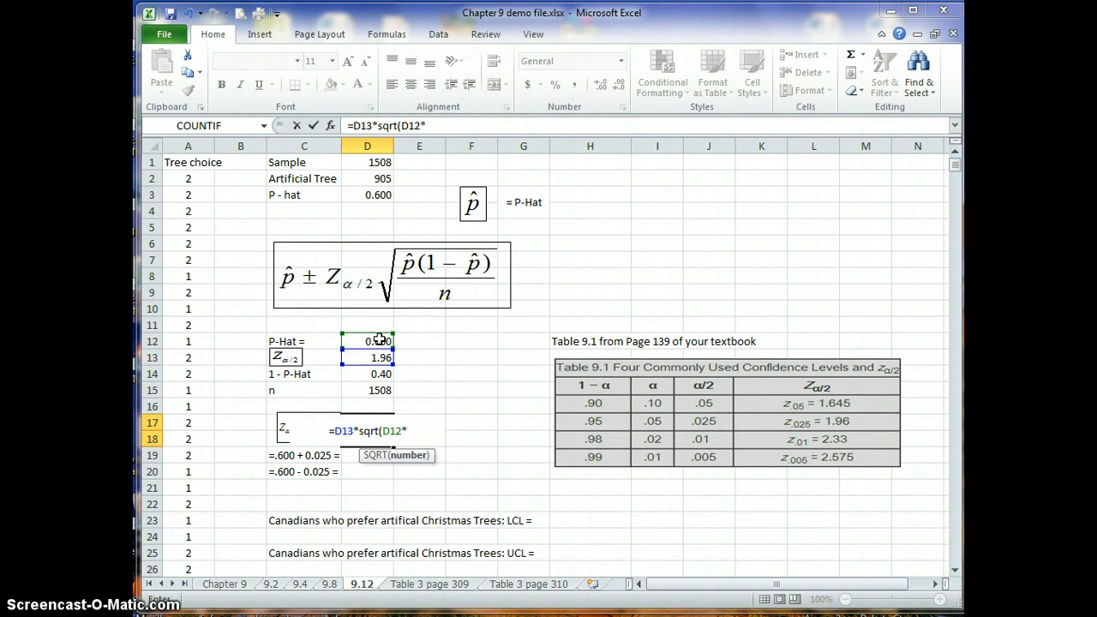
text((1-)
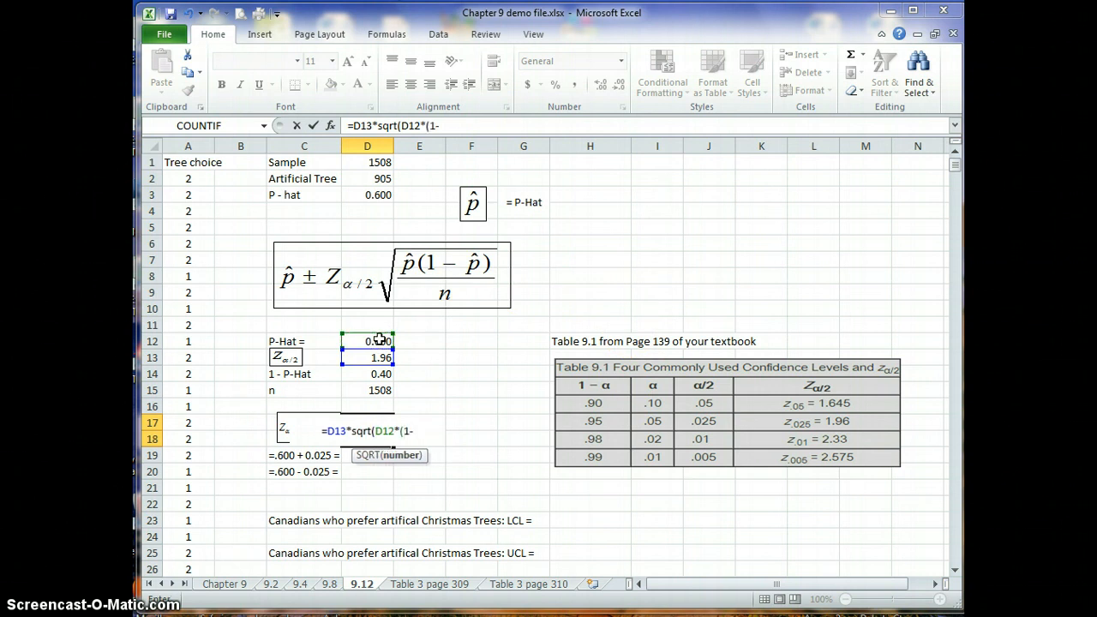
click(380, 340)
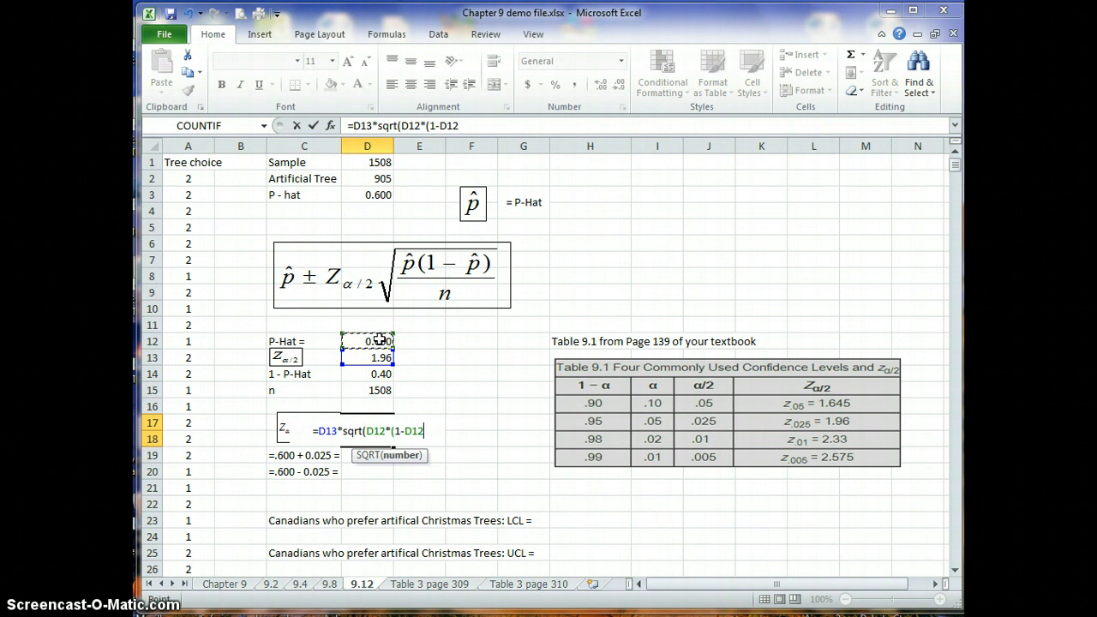
text())
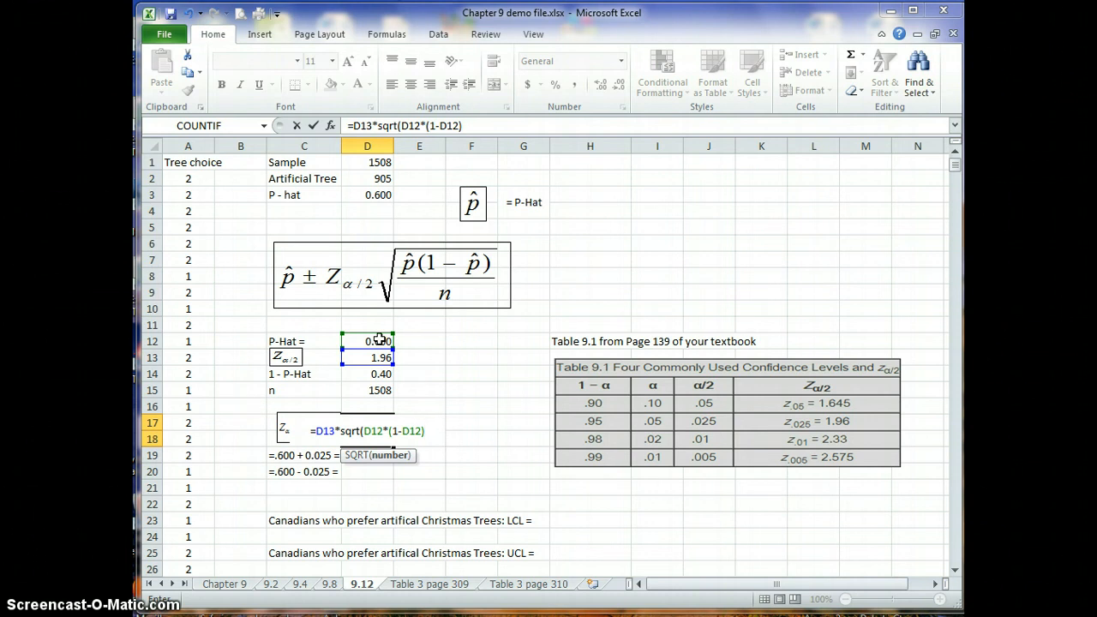
text())
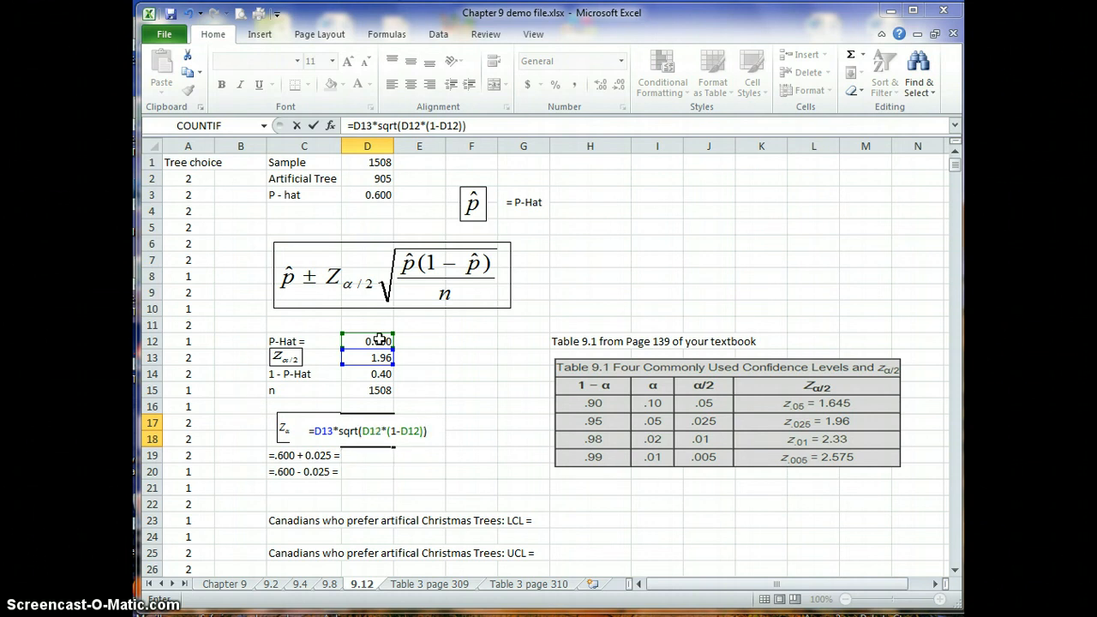
text(/)
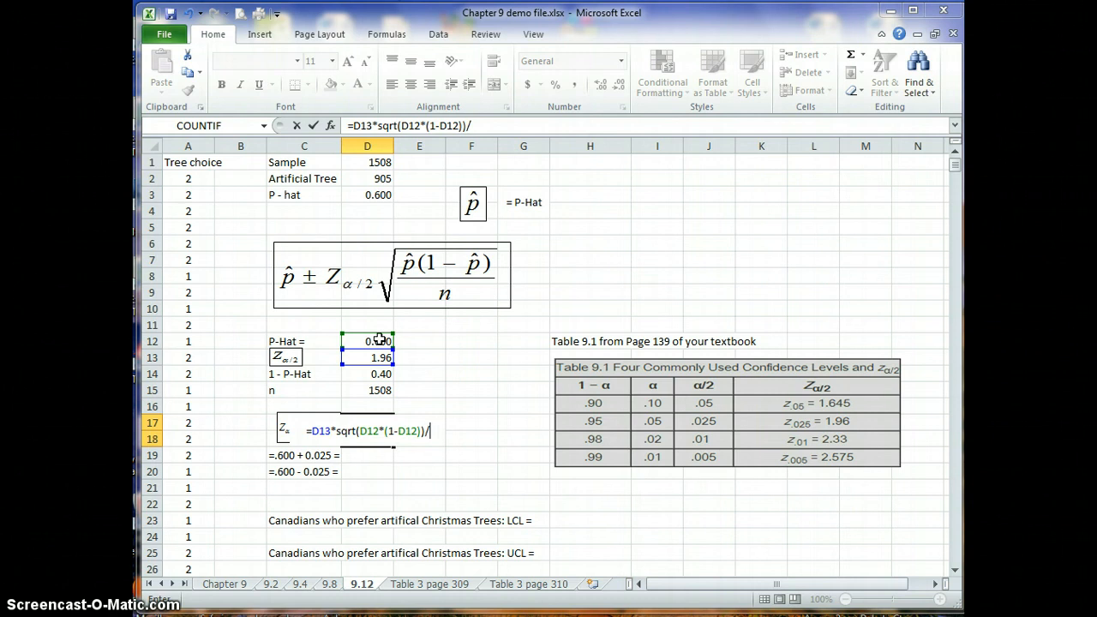
click(377, 387)
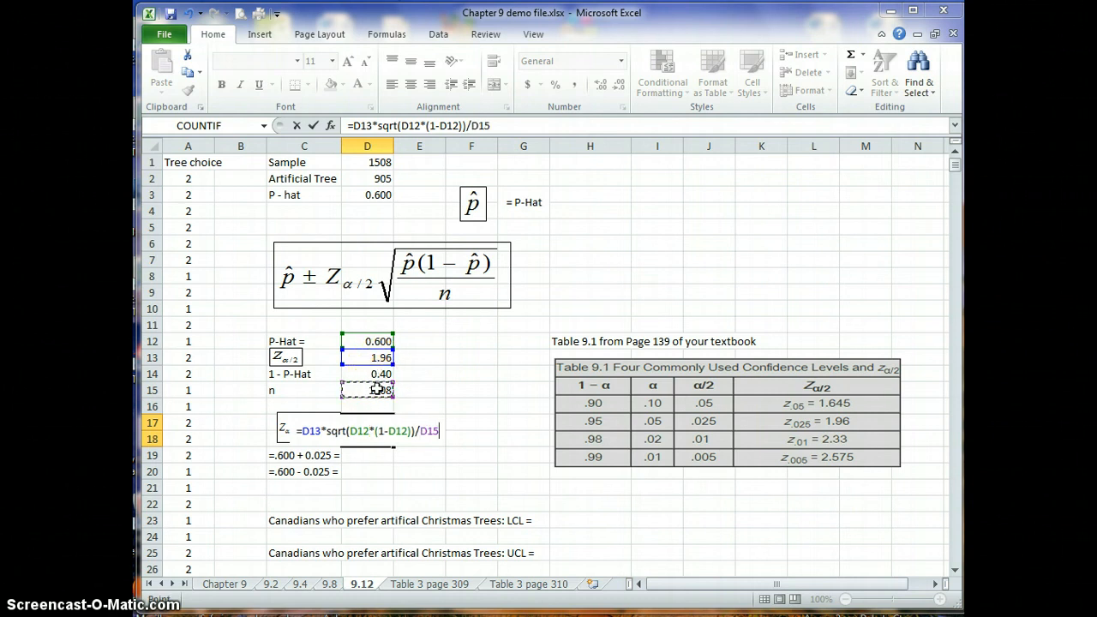
text())
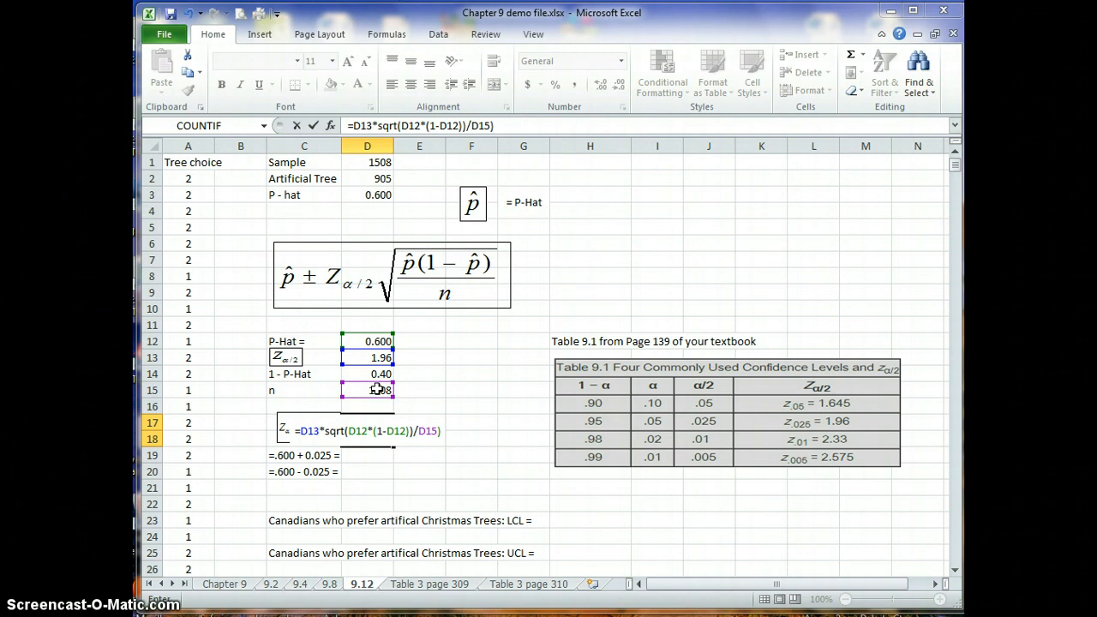
key(Return)
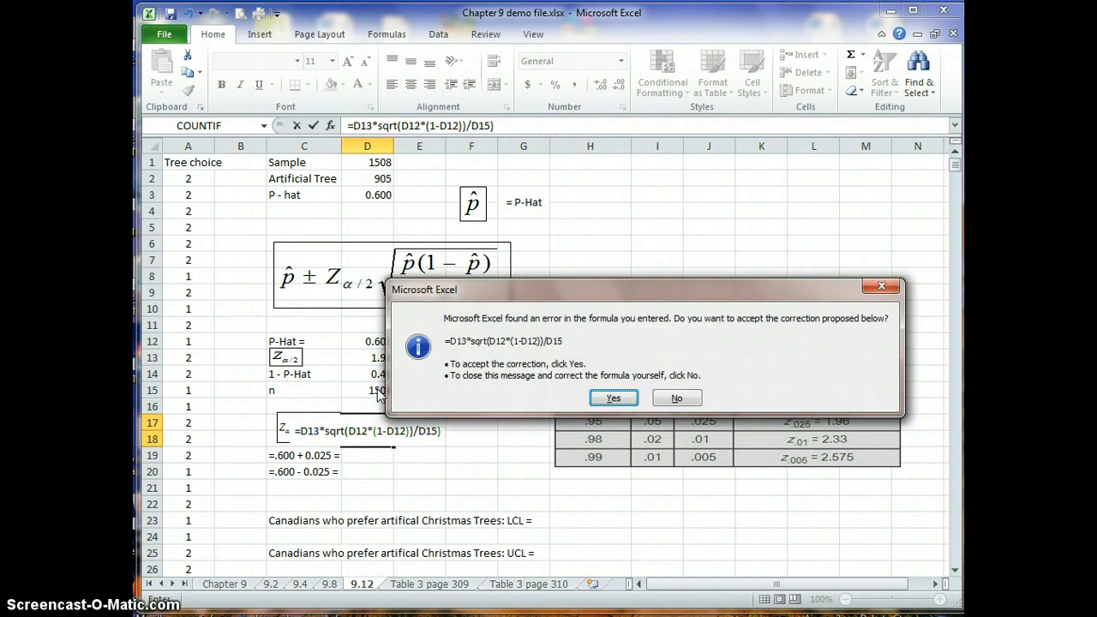
click(610, 397)
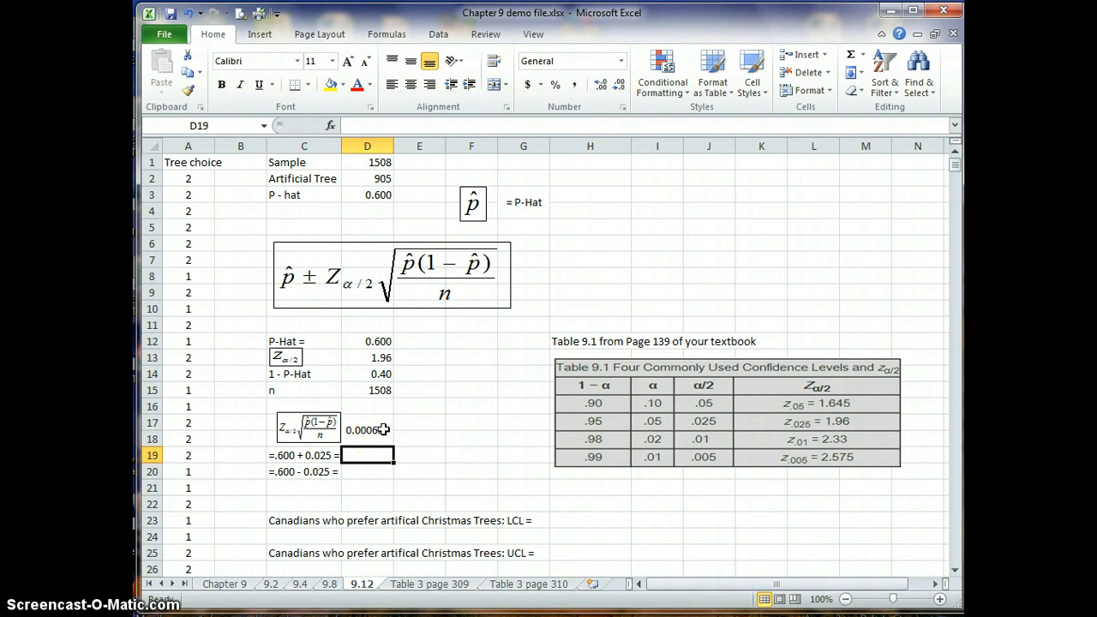
Step: Correct the parentheses in D17 so the division by n falls inside the square root: =D13*SQRT((D12*(1-D12))/D15)
click(383, 430)
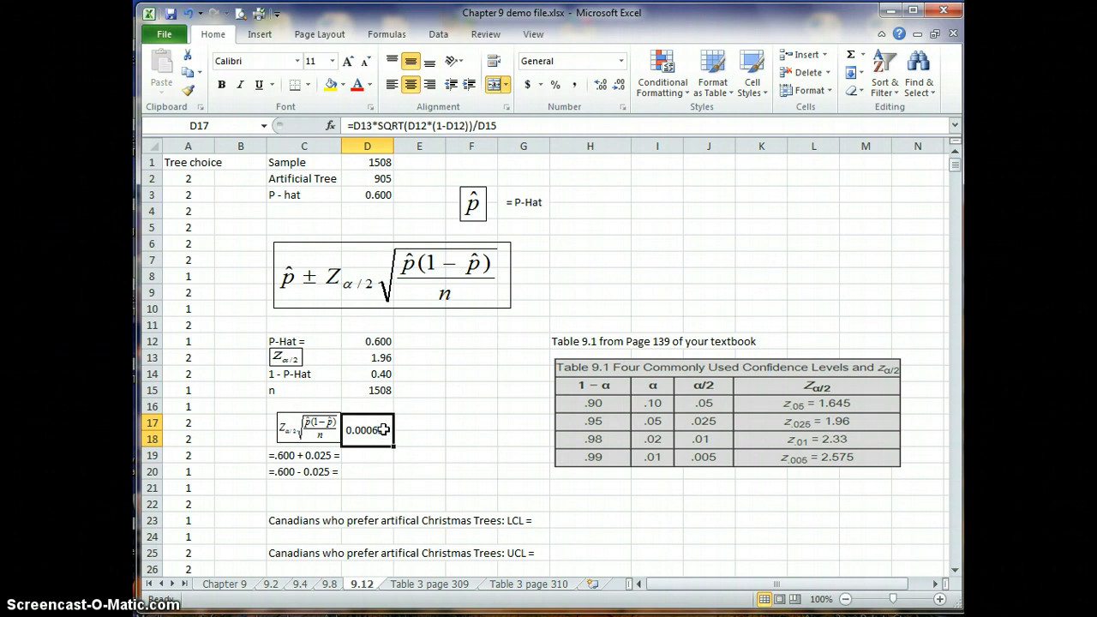
click(436, 125)
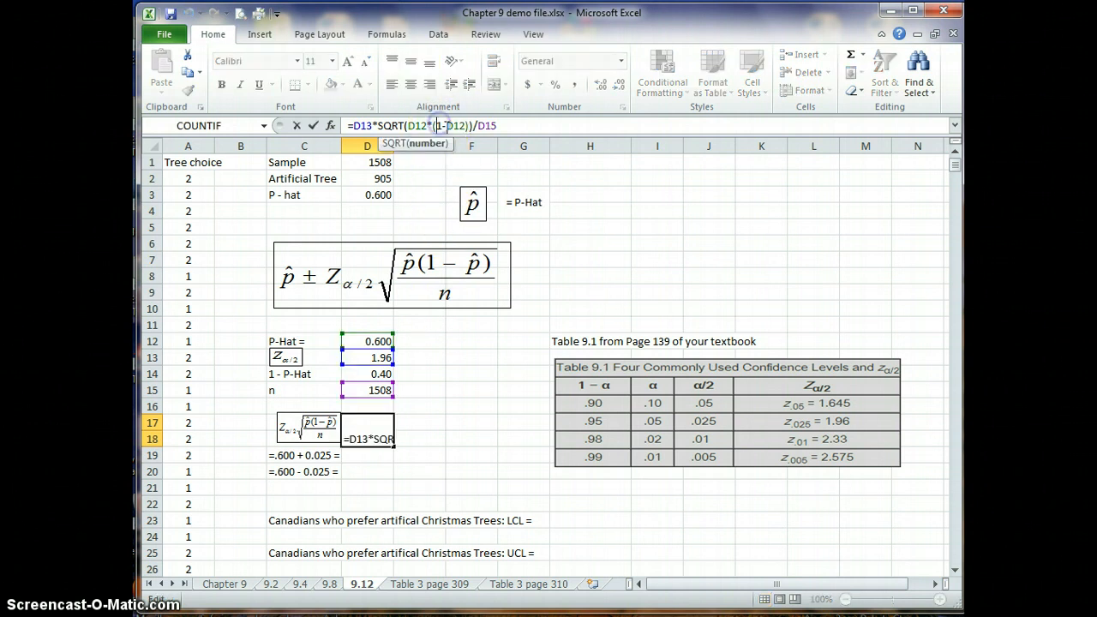
click(477, 139)
click(478, 126)
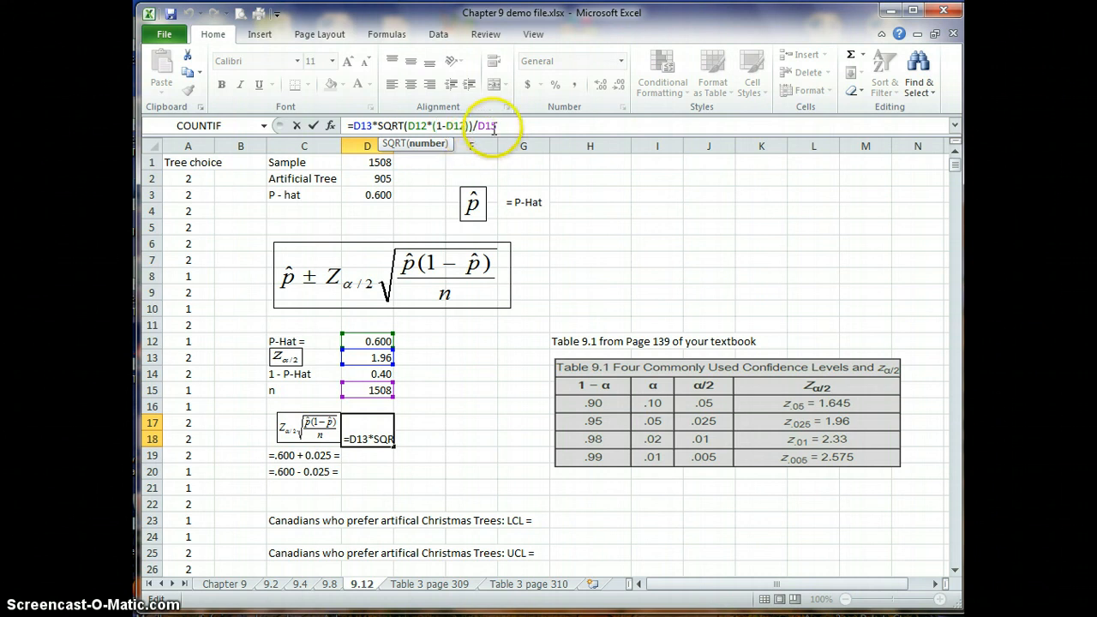
click(505, 126)
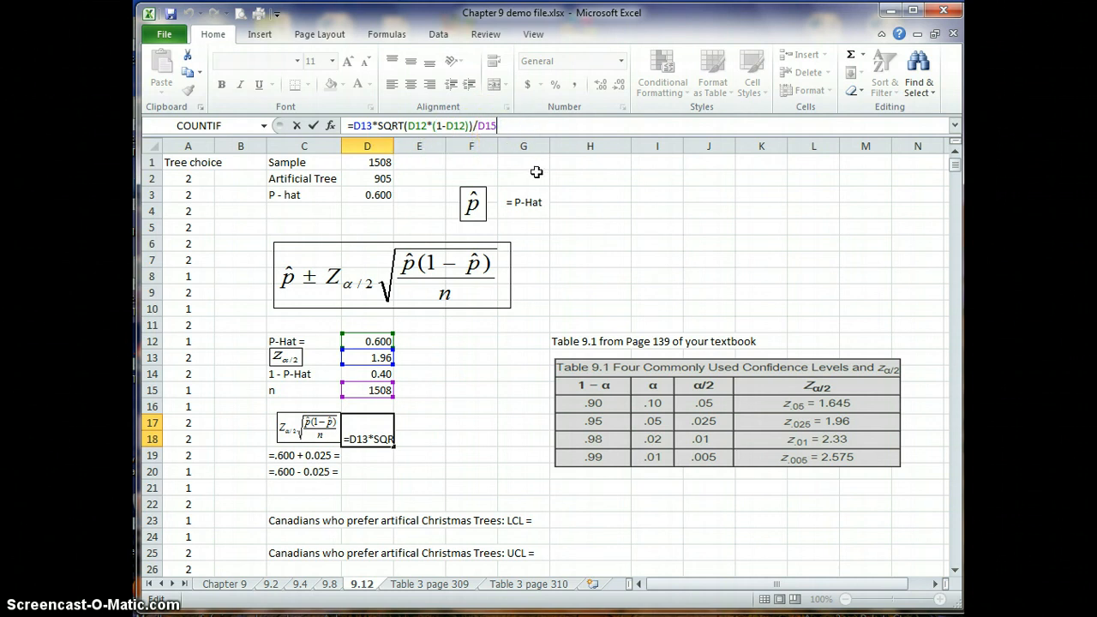
text())
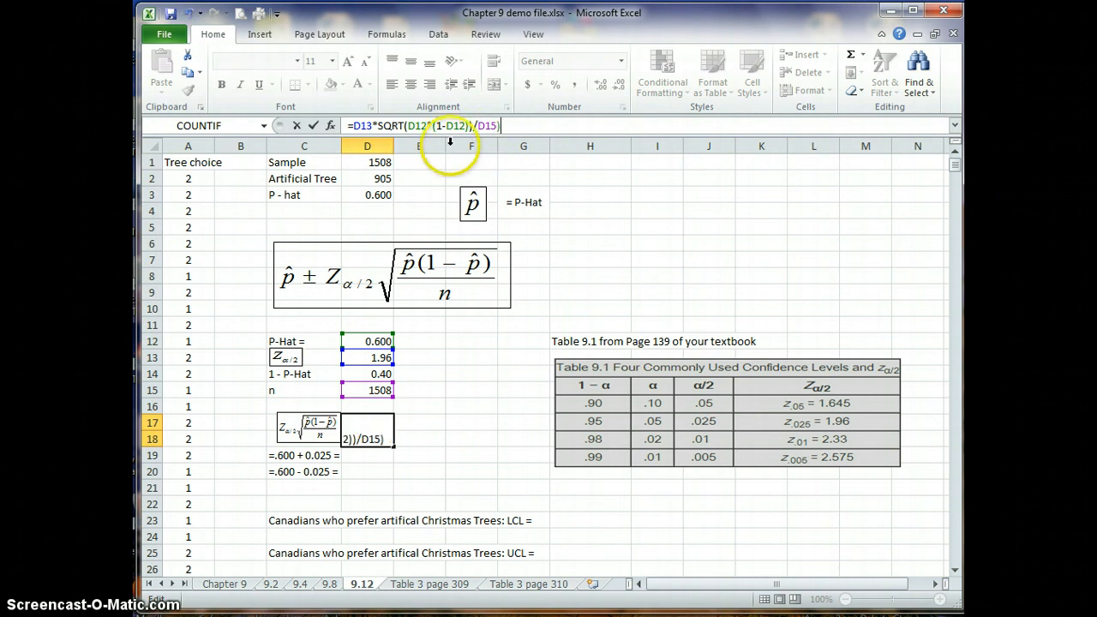
click(406, 127)
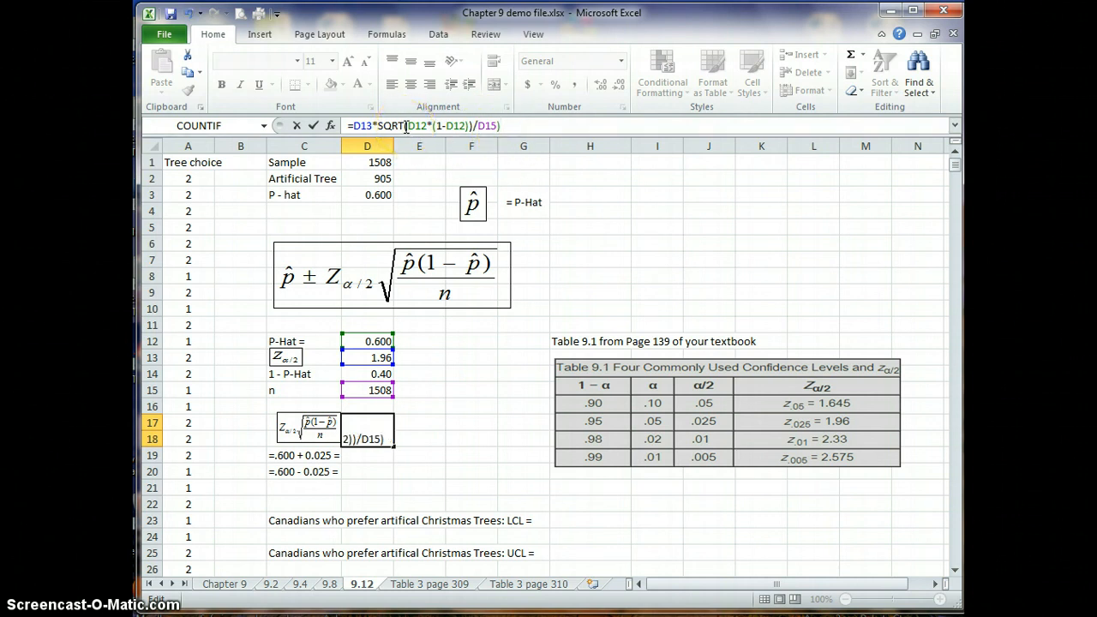
text(()
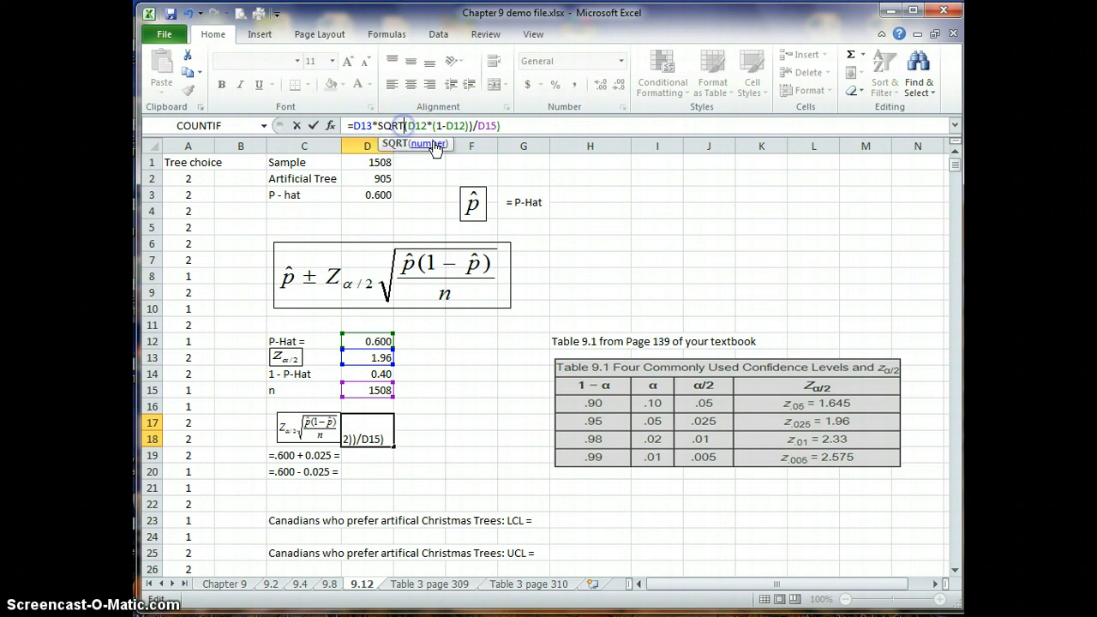
key(Return)
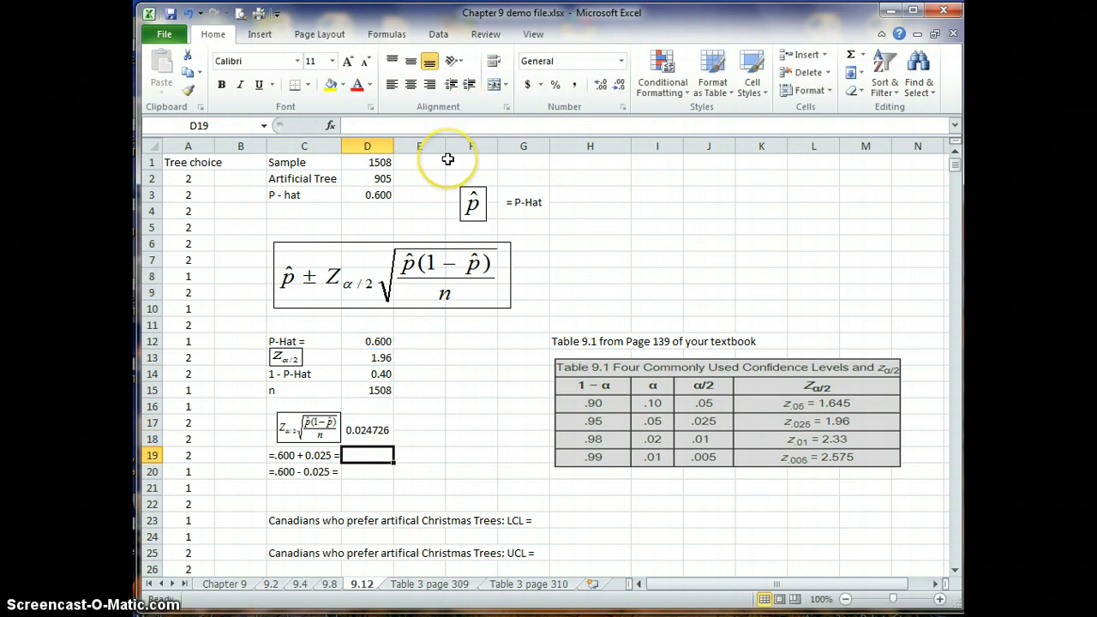
Step: Reduce the margin of error in D17 to three decimal places
key(Up)
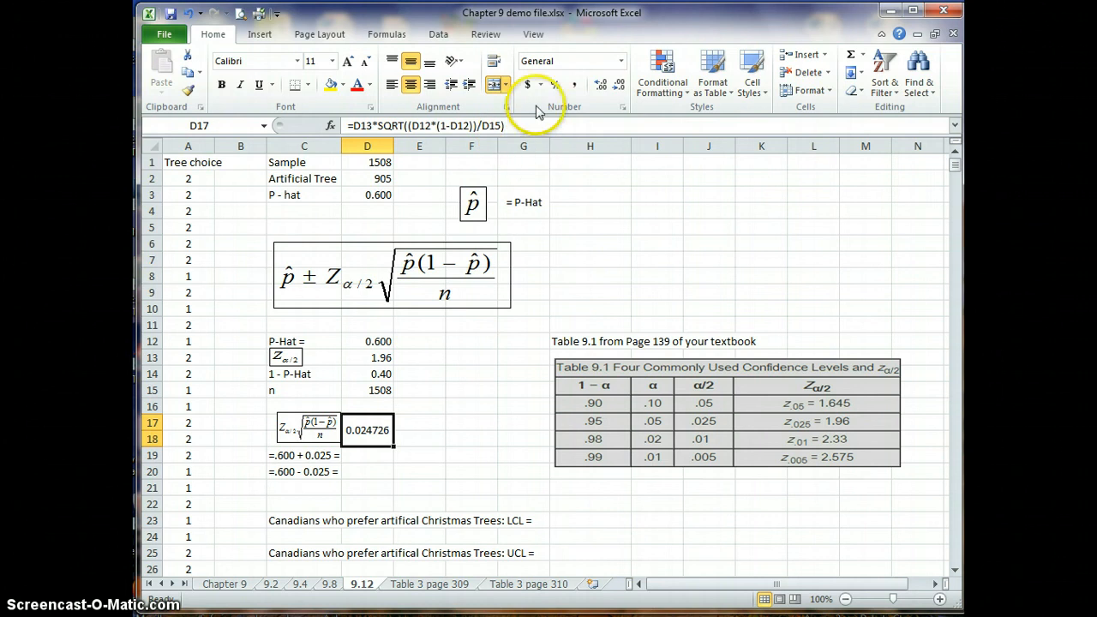
click(618, 85)
click(618, 86)
click(618, 85)
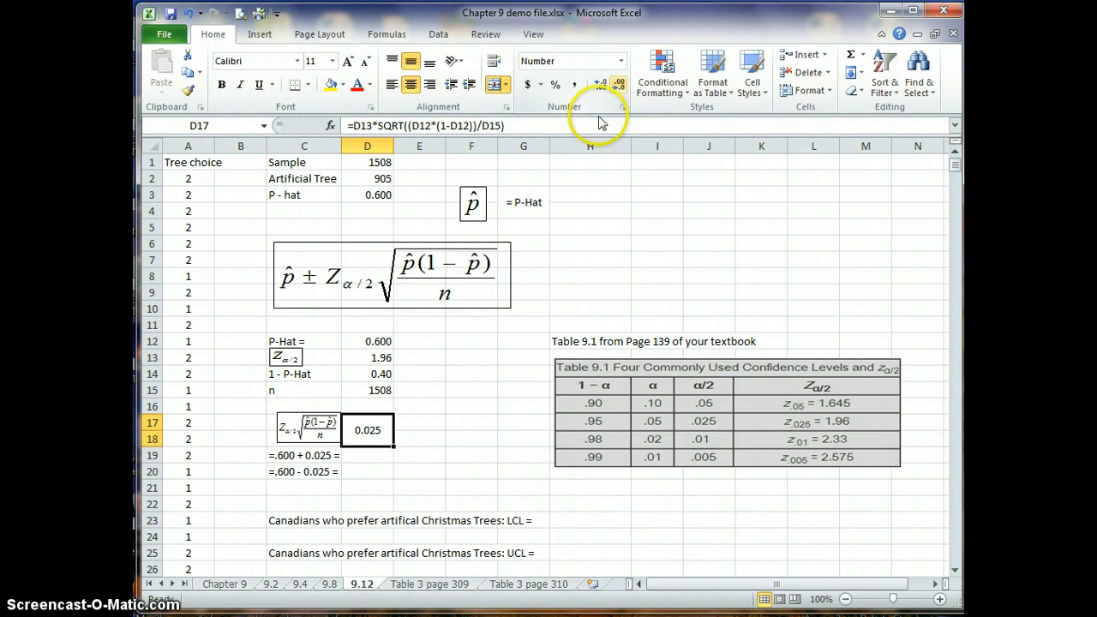
Step: Calculate the upper confidence limit in D19 with =D12+D17 and label it UCL in E19
click(294, 459)
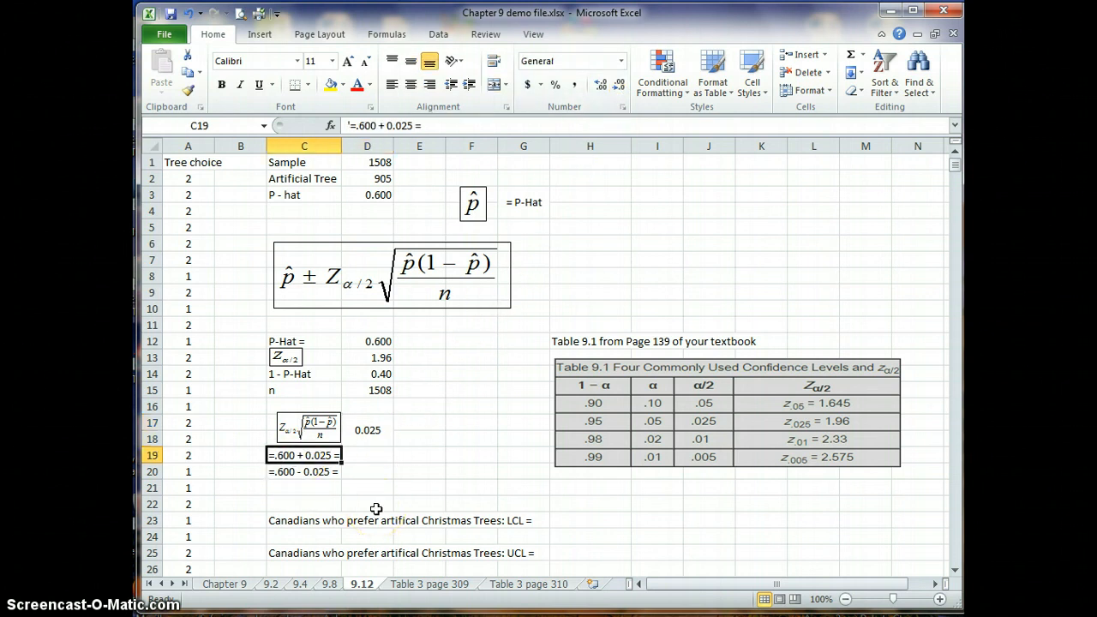
click(375, 457)
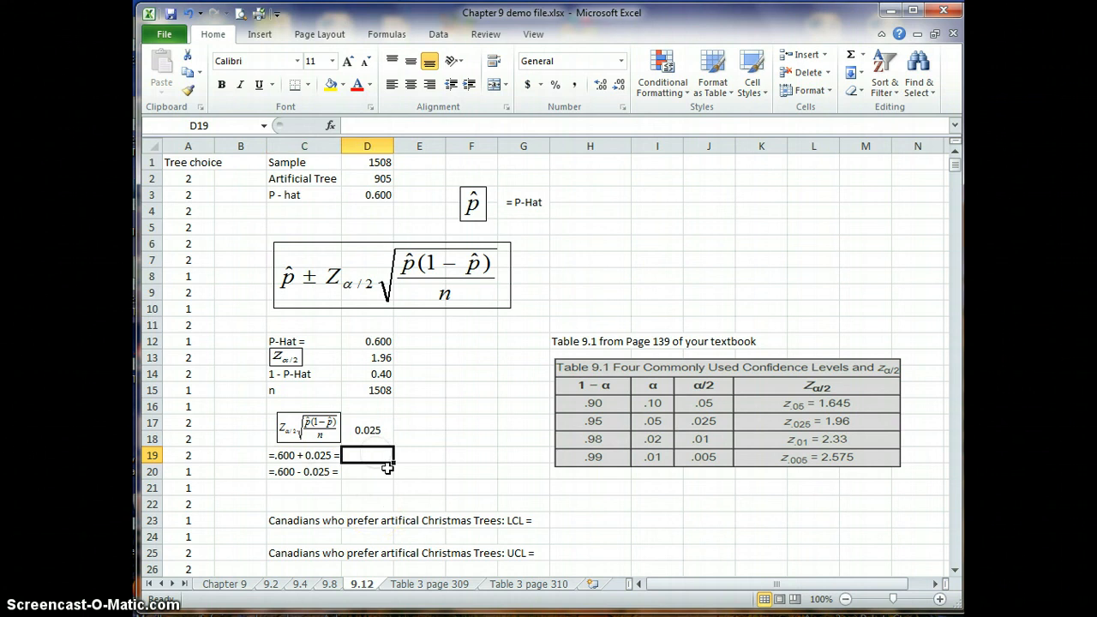
text(=)
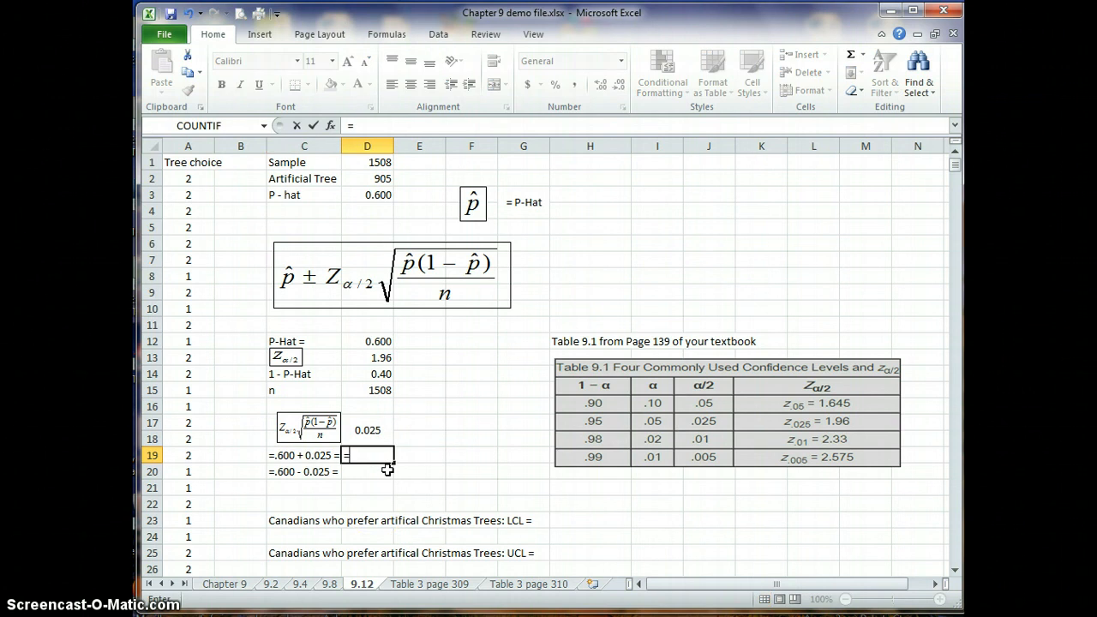
click(380, 341)
text(+D17)
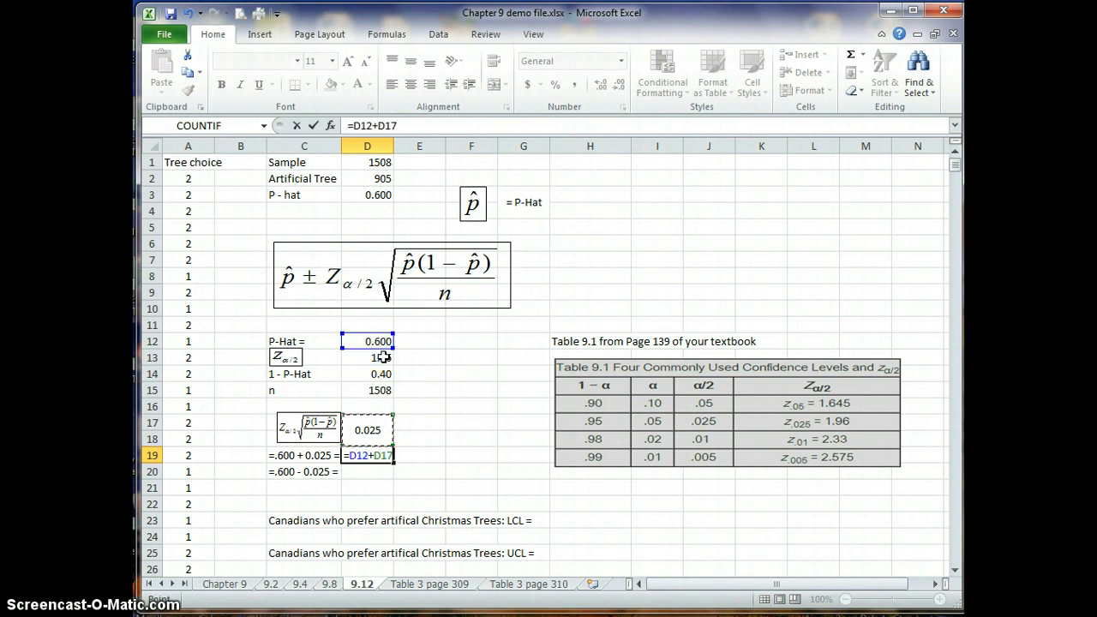
key(Return)
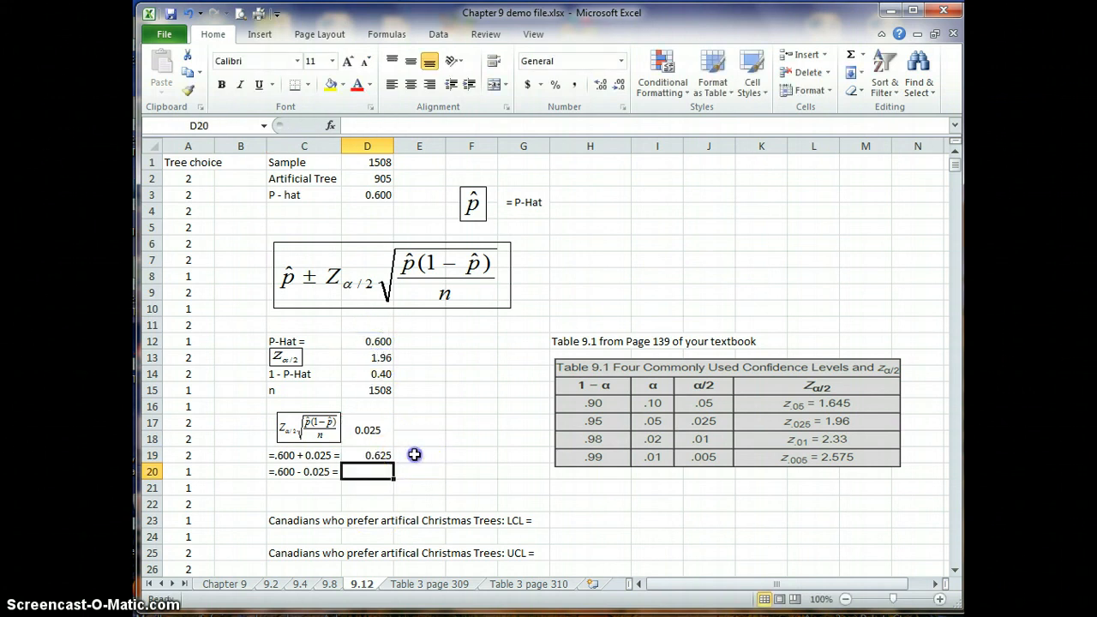
click(414, 455)
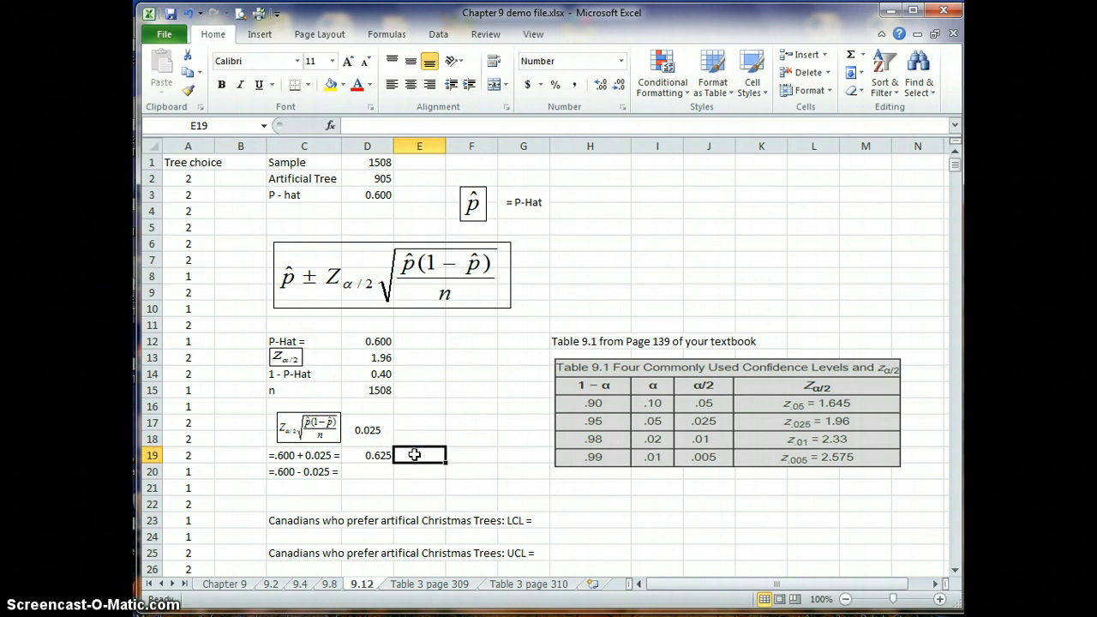
text(UCL)
key(Return)
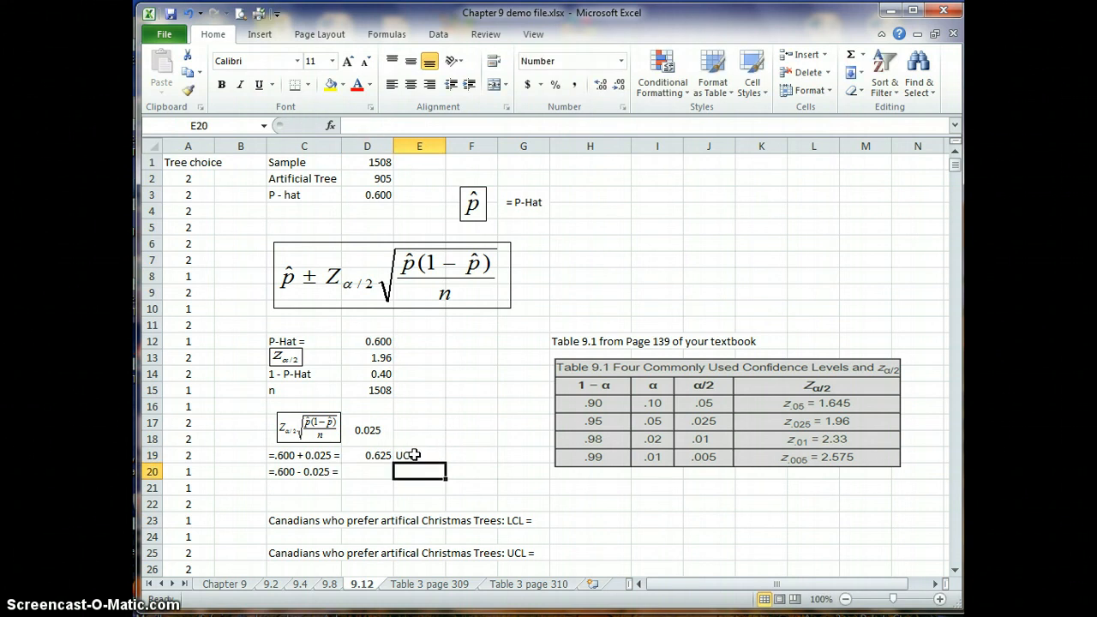
Step: Calculate the lower confidence limit in D20 with =D12-D17 and label it LCL in E20
key(Left)
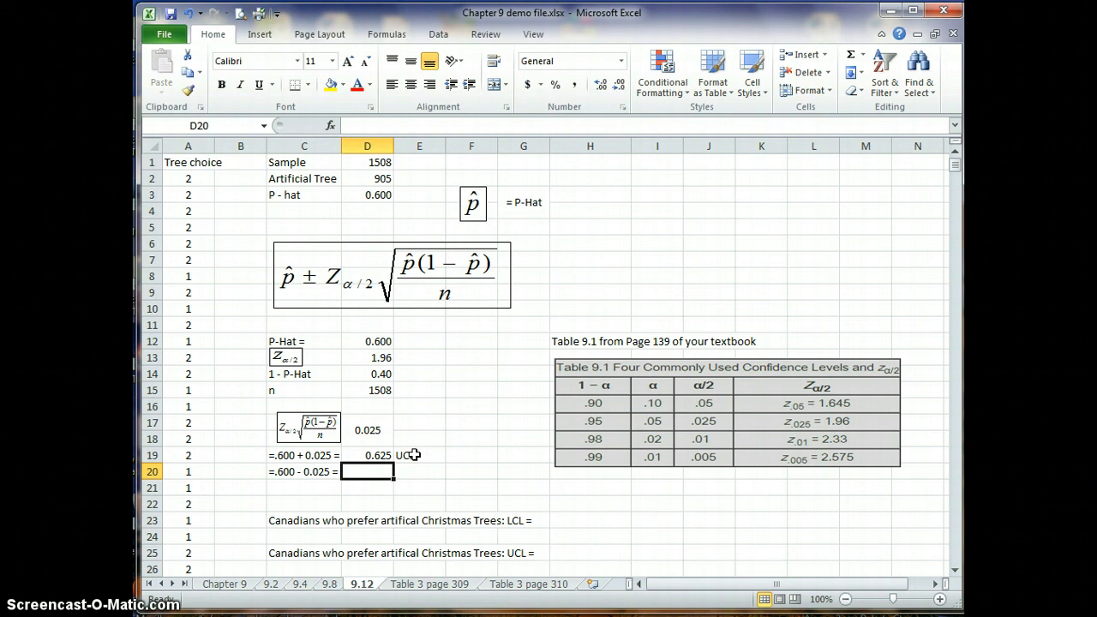
text(=)
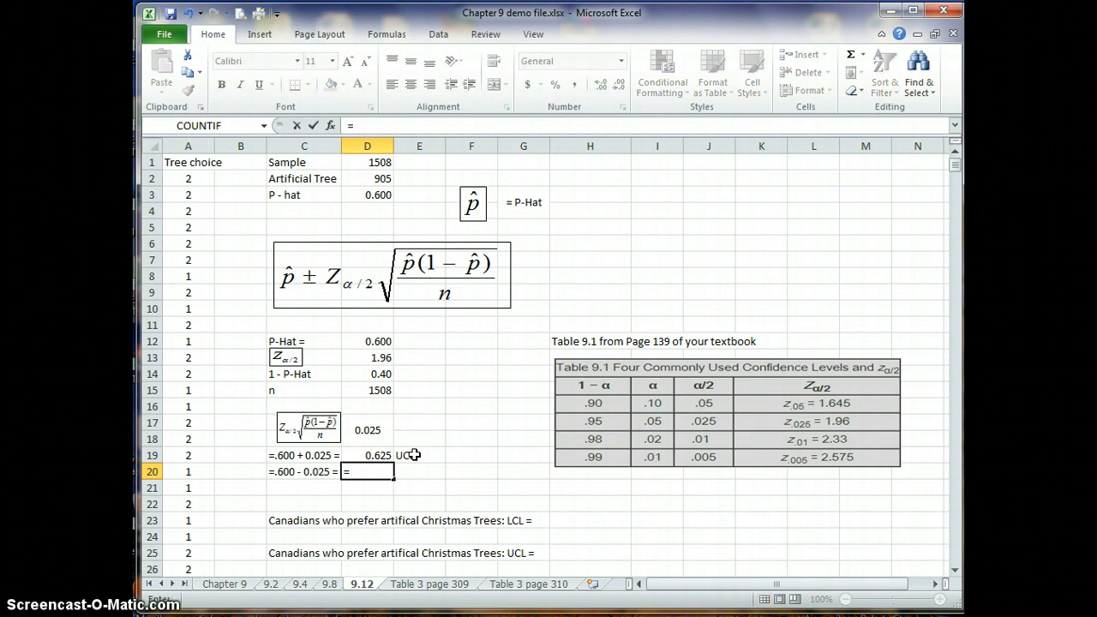
click(382, 341)
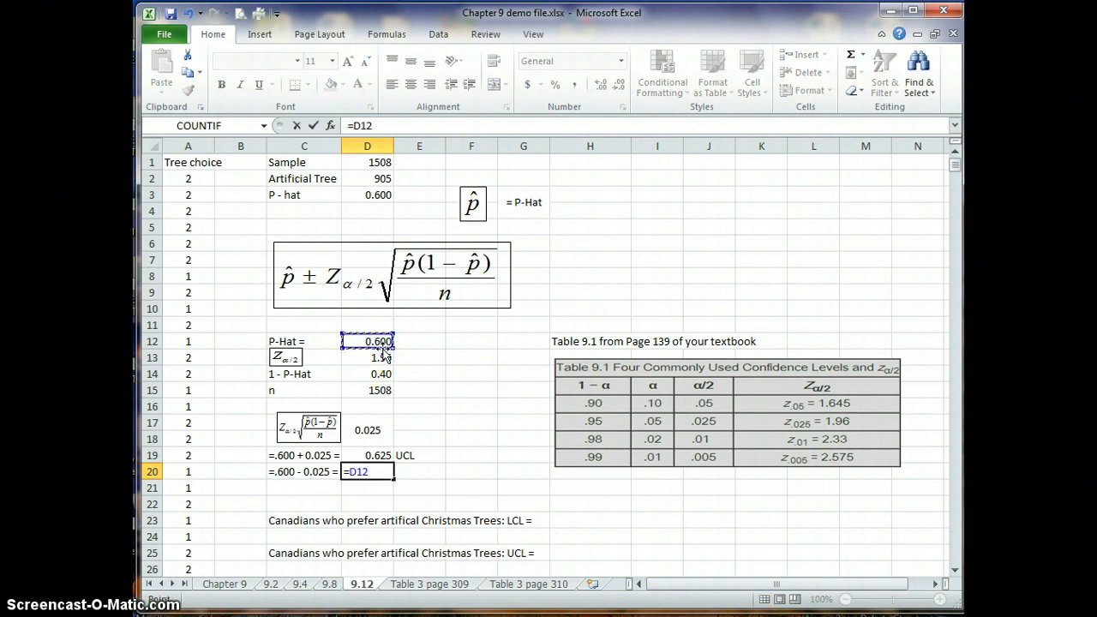
text(-)
click(364, 426)
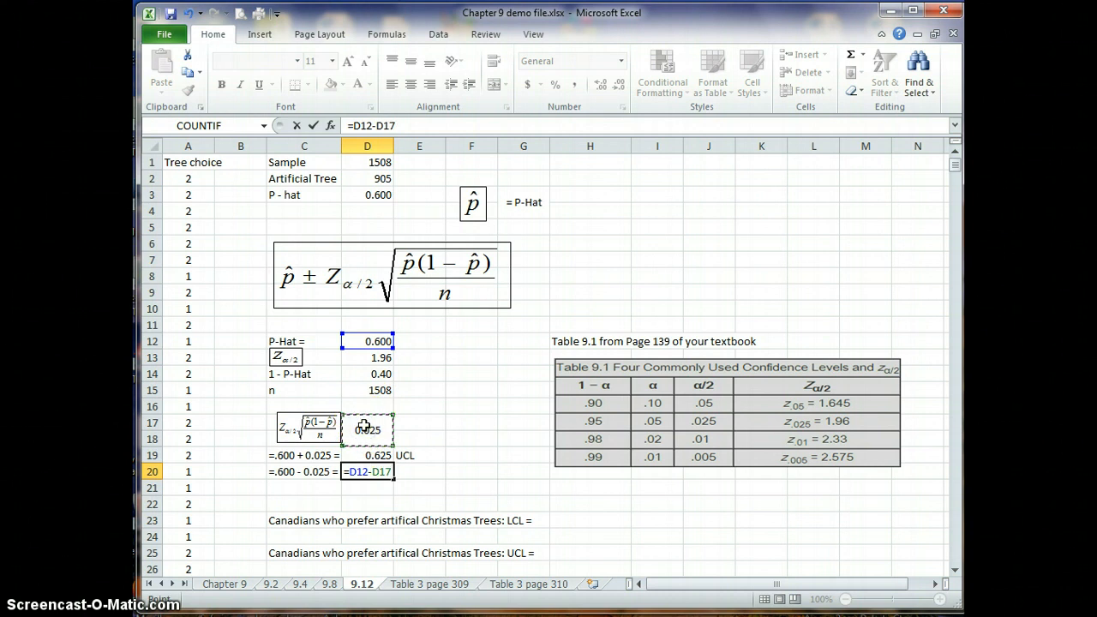
key(Right)
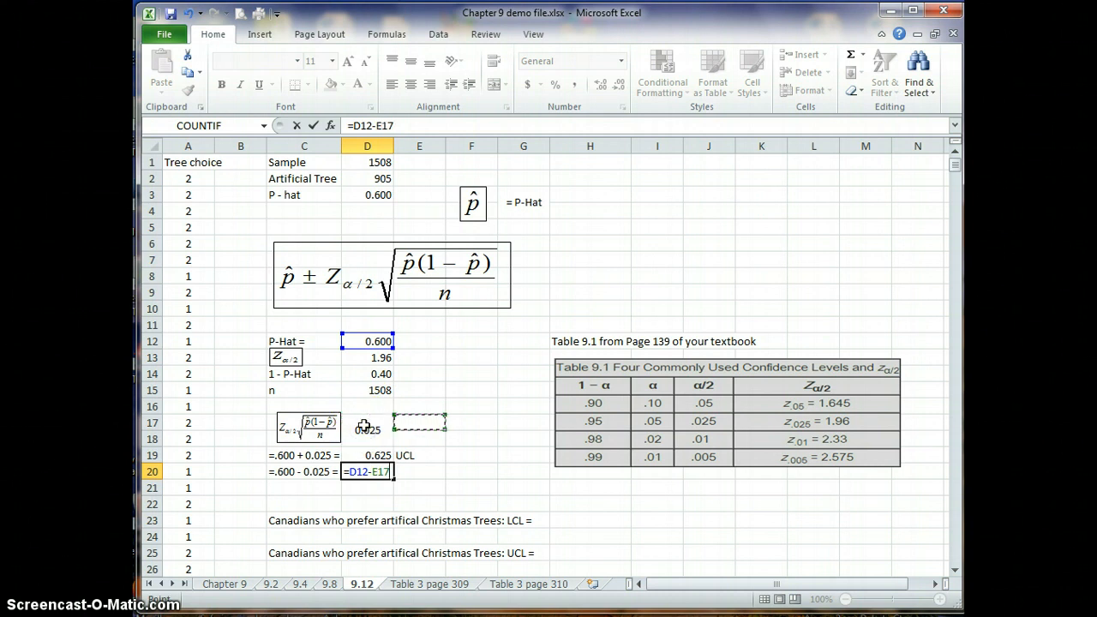
key(Left)
key(Return)
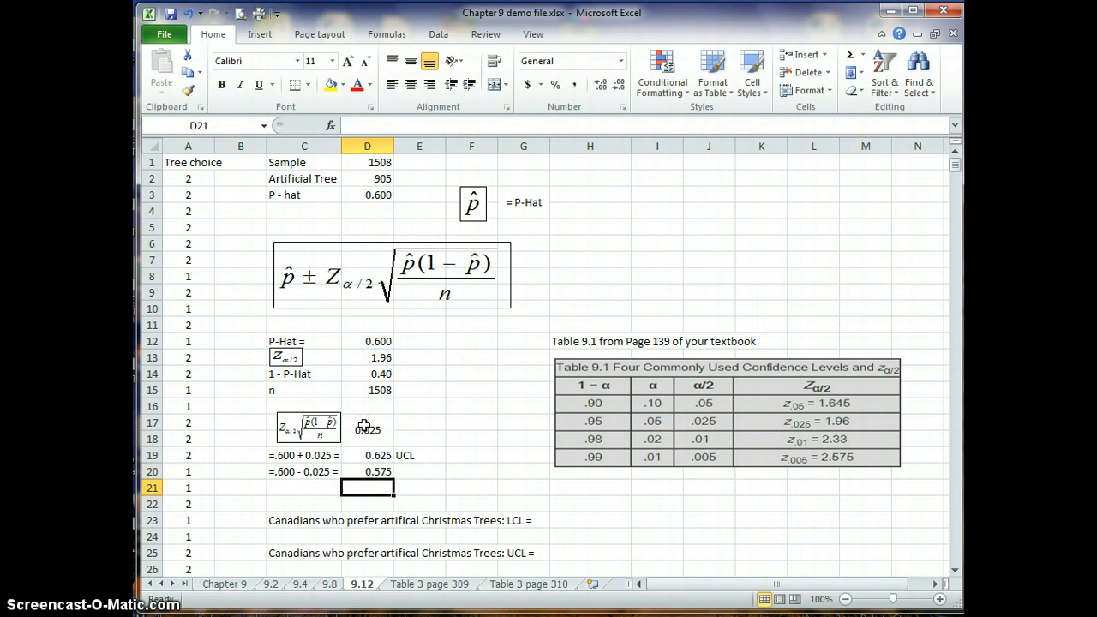
click(411, 470)
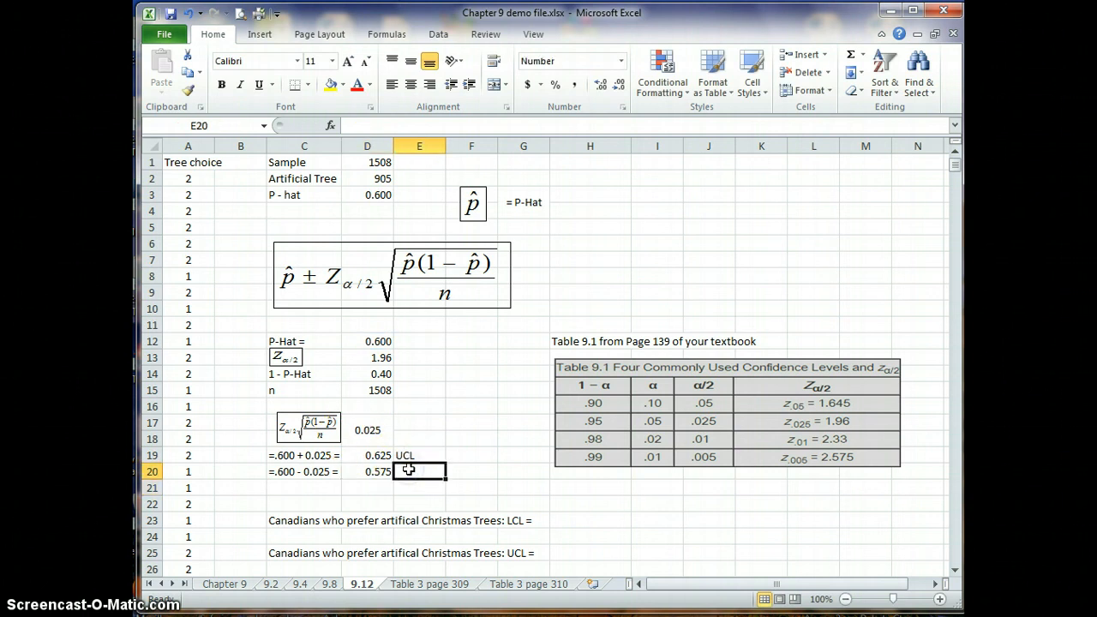
text(LCL)
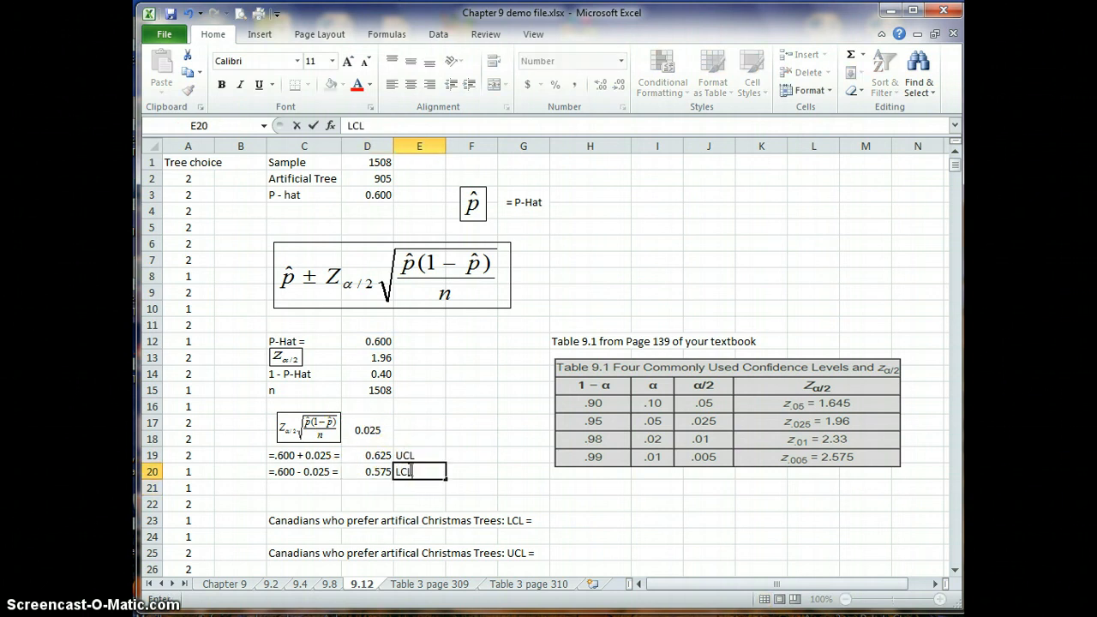
key(Return)
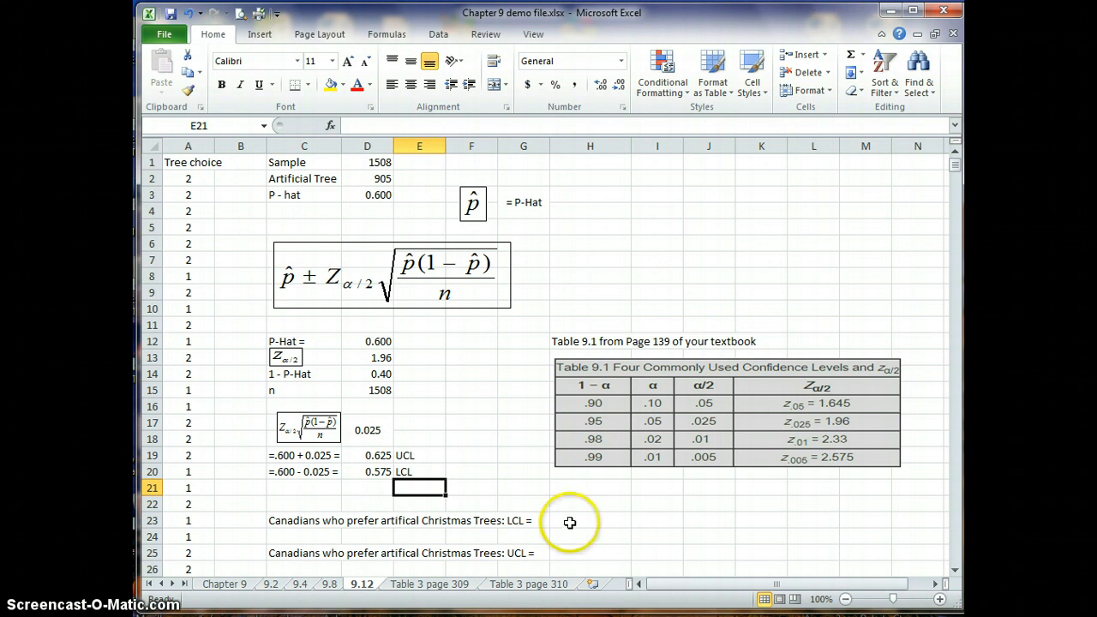
Step: Calculate the number of Canadians in H23 with =6*D19 and enter the unit million in I23
click(570, 520)
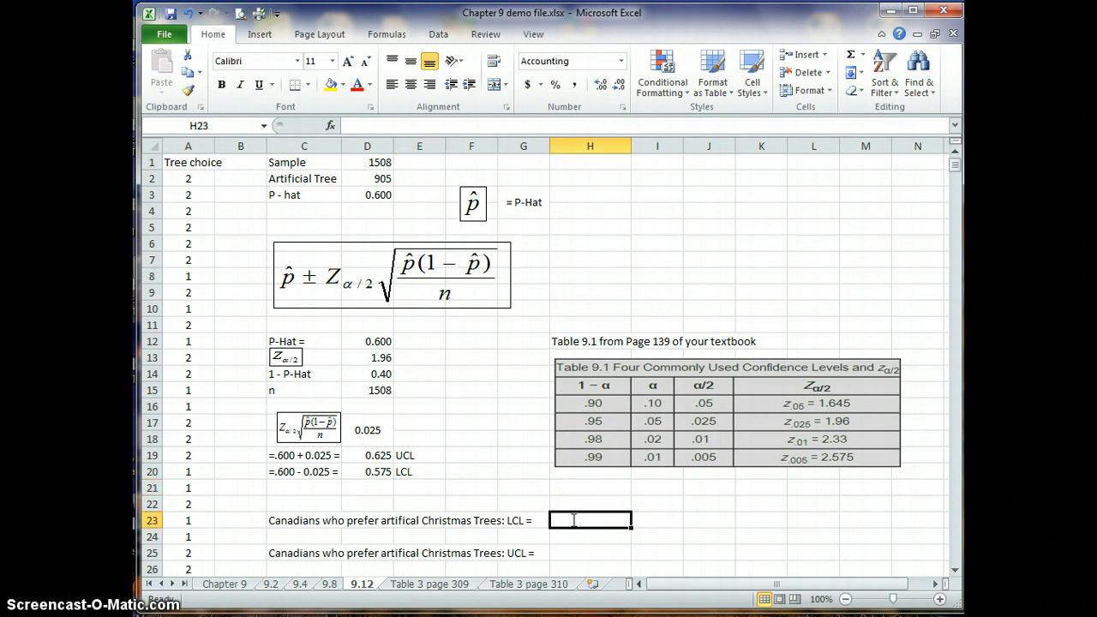
text(=6)
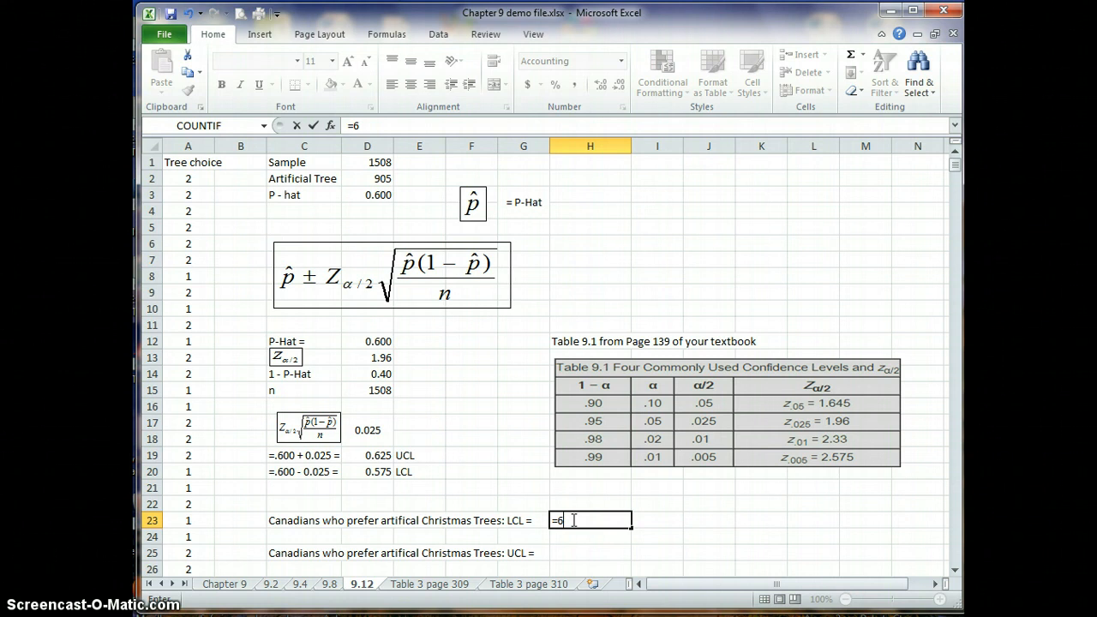
text(*)
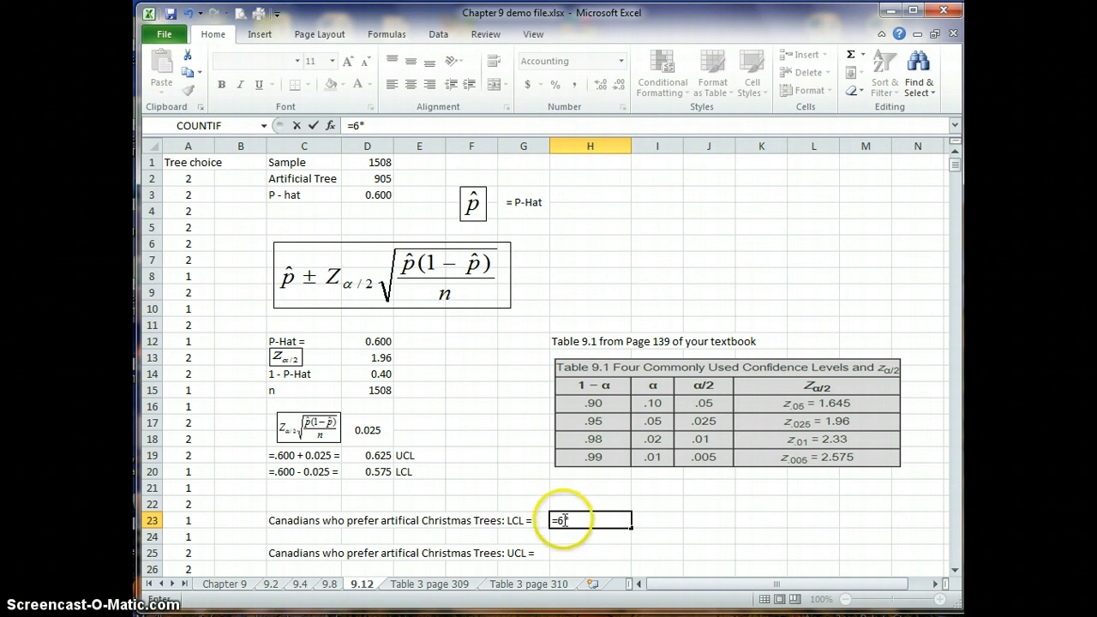
click(368, 455)
key(Return)
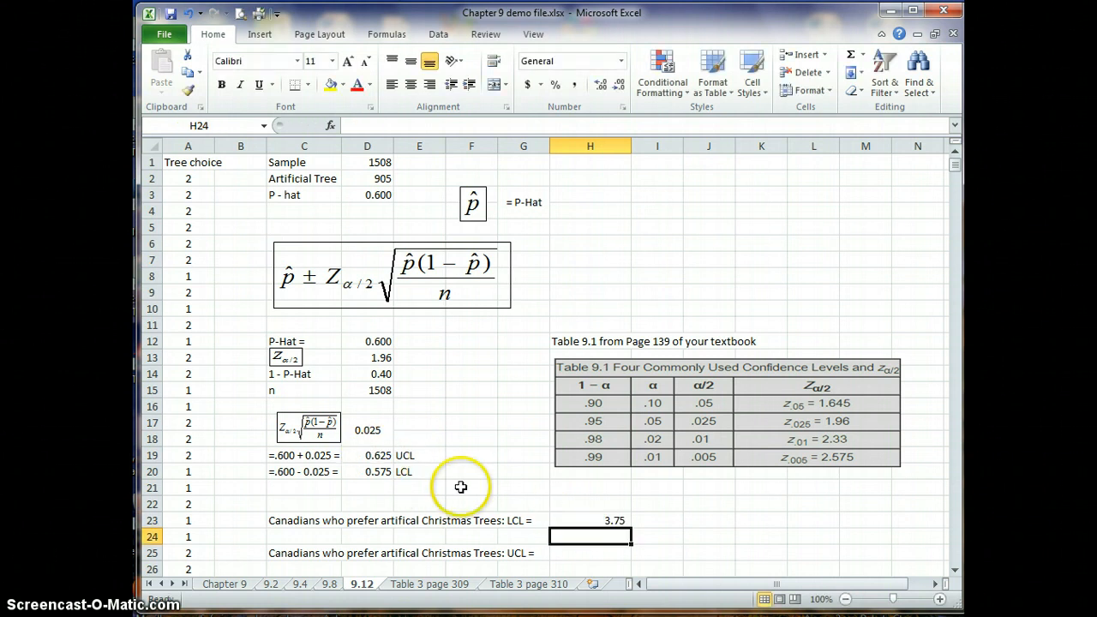
click(661, 519)
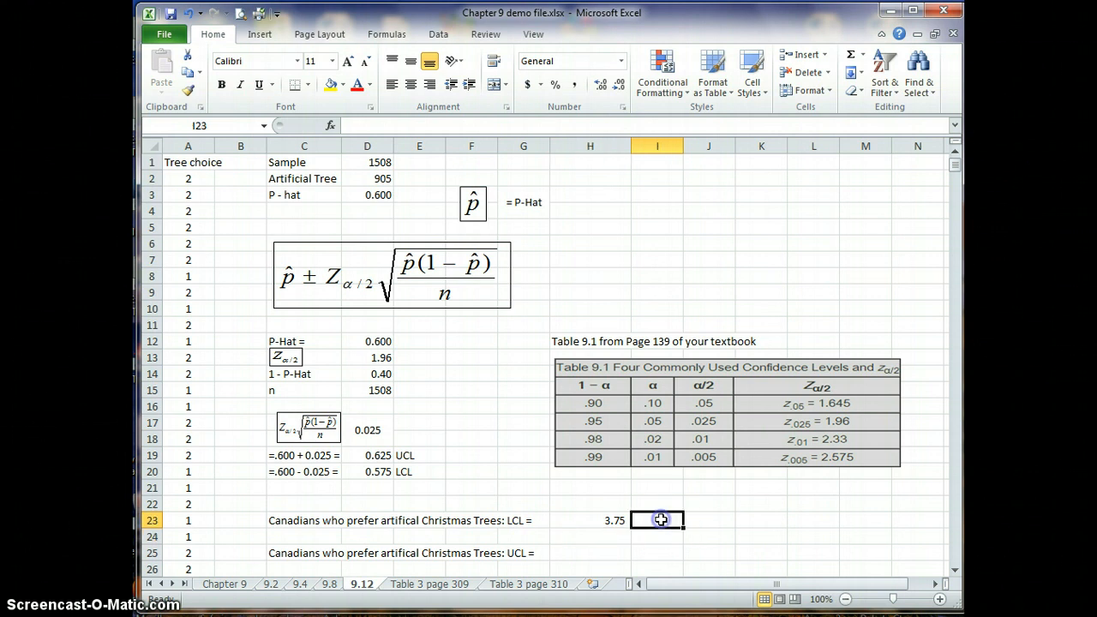
text(million)
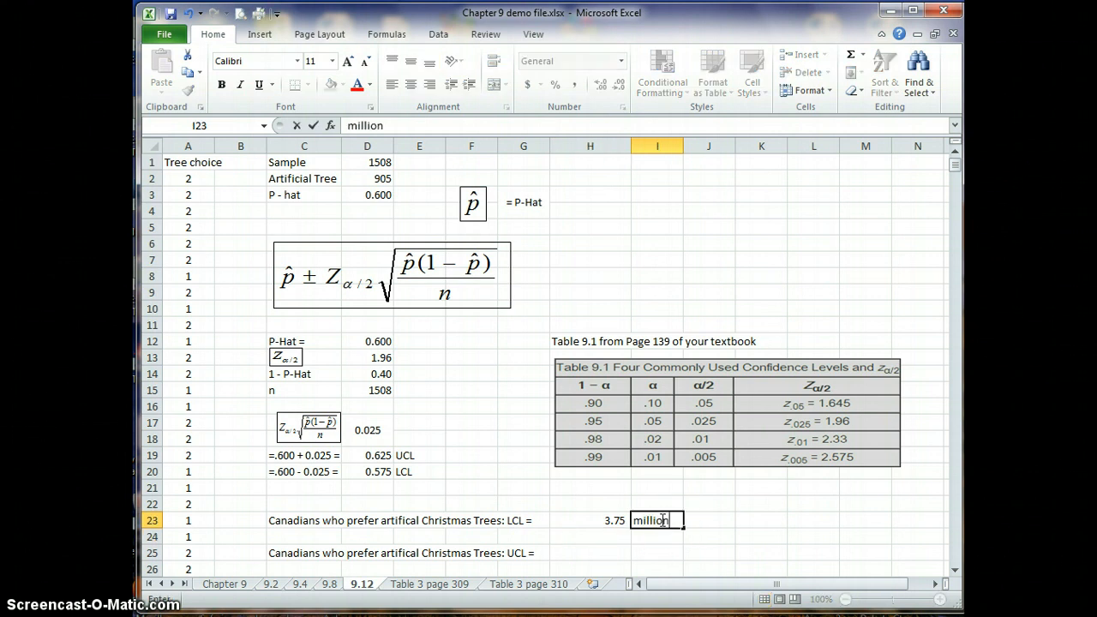
key(Return)
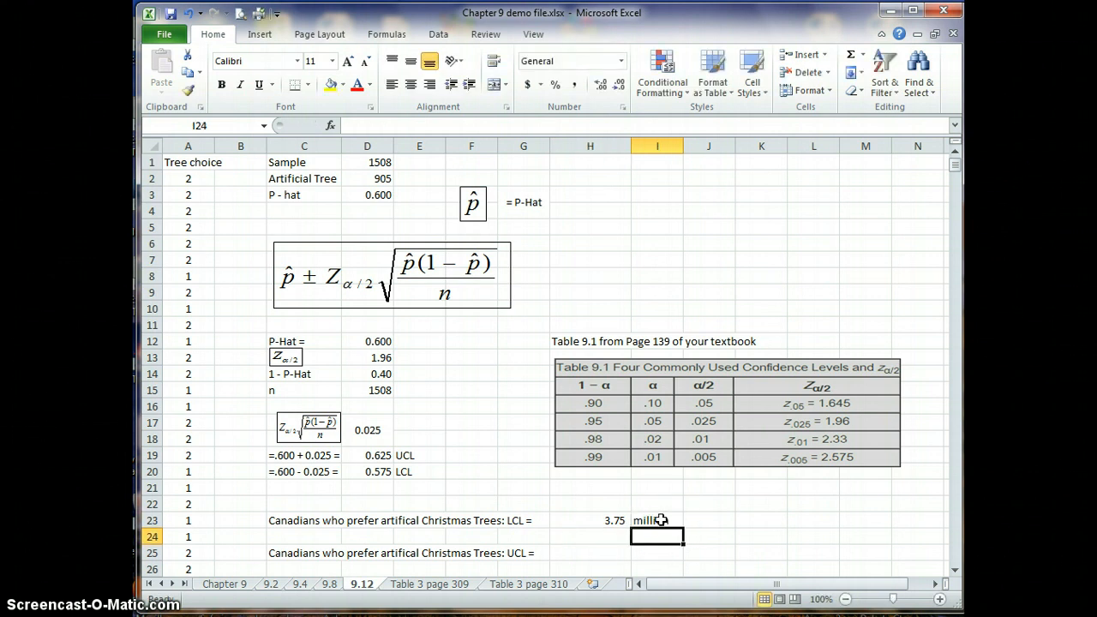
Step: Calculate the second number of Canadians in H25 with =6*D20 and enter the unit million in I25
key(Down)
key(Left)
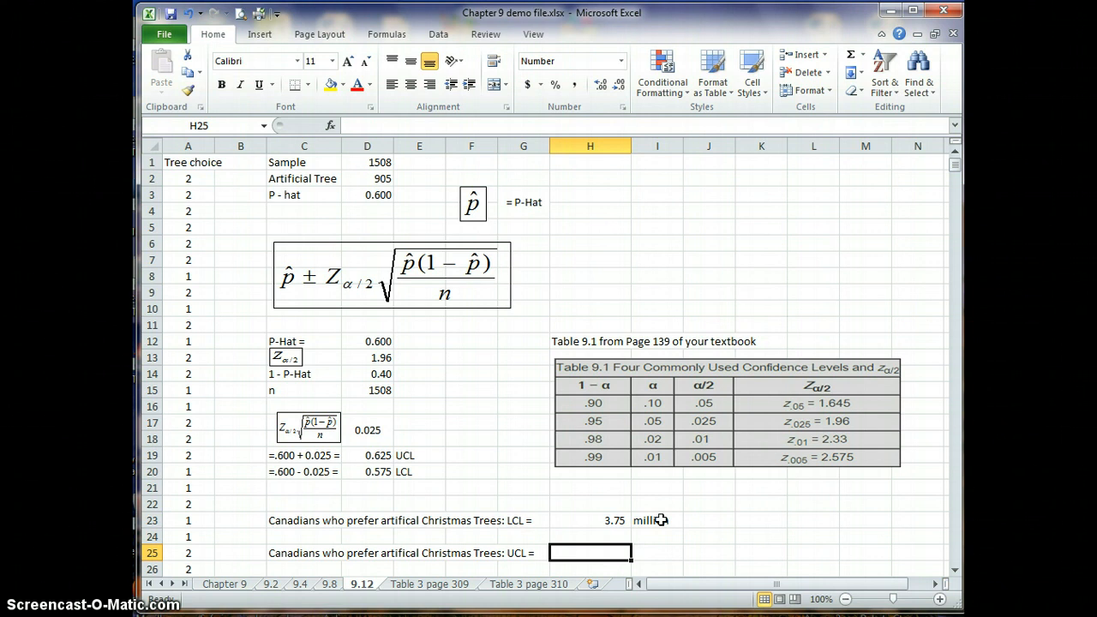
text(=)
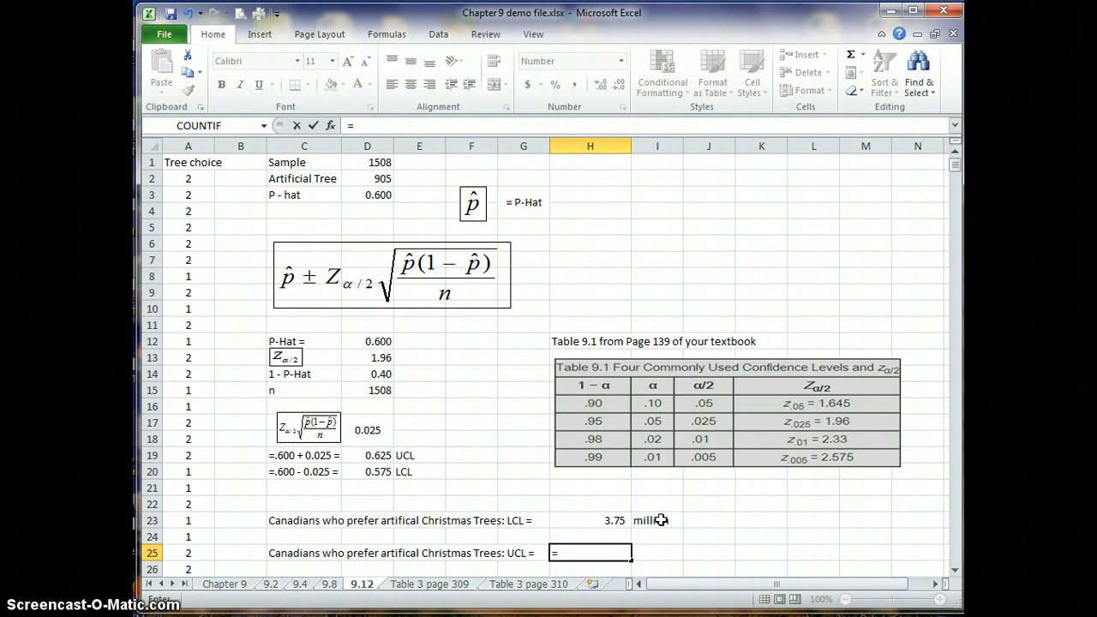
text(6*)
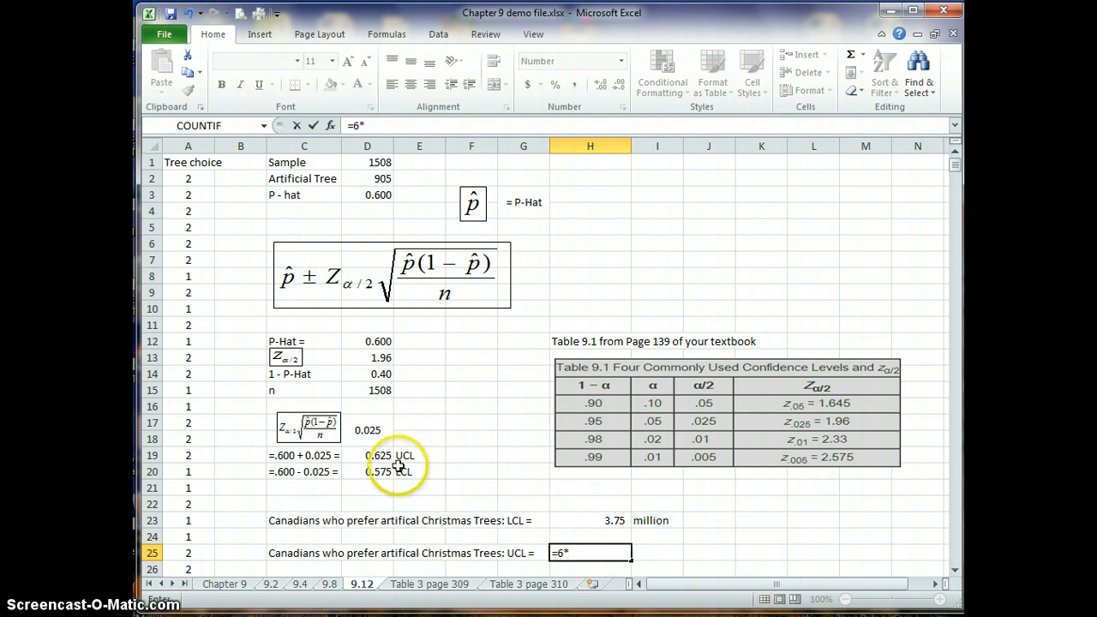
click(376, 472)
key(Return)
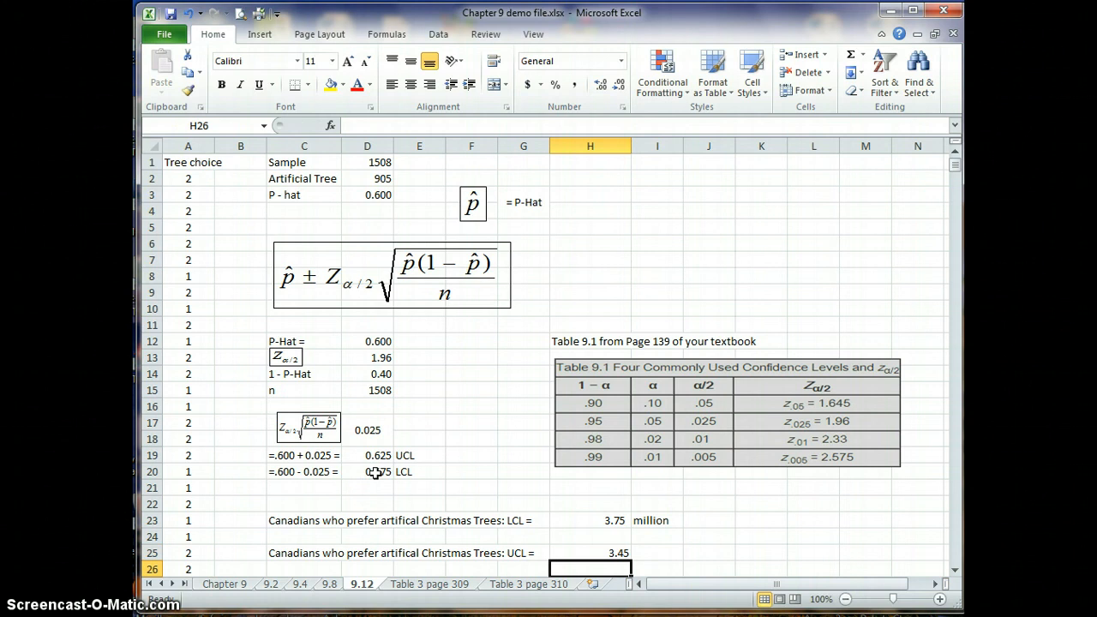
click(651, 553)
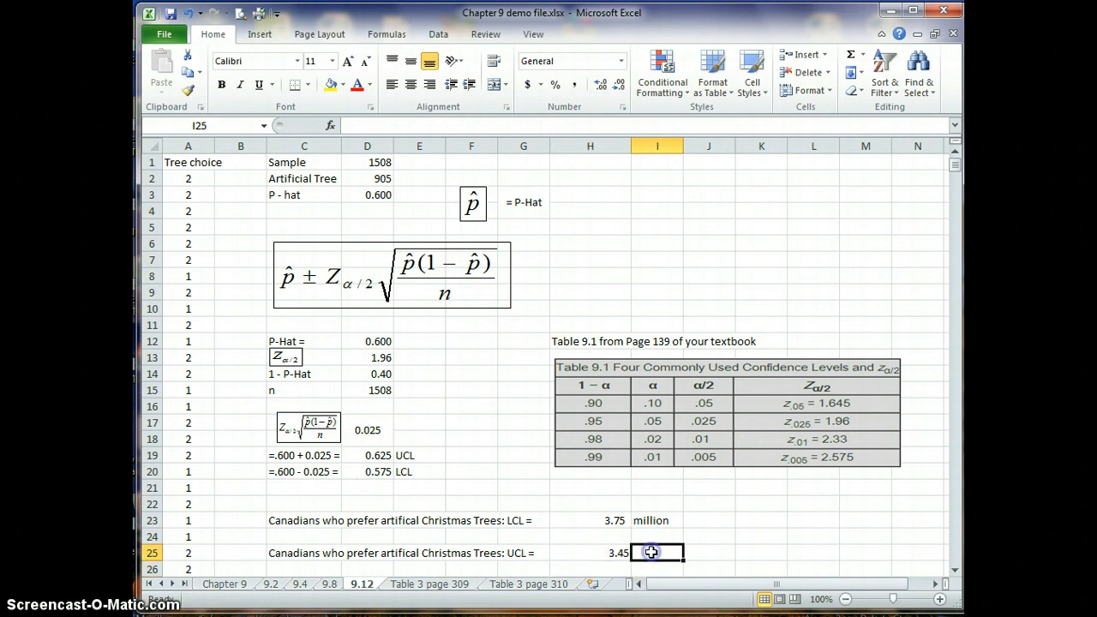
text(million)
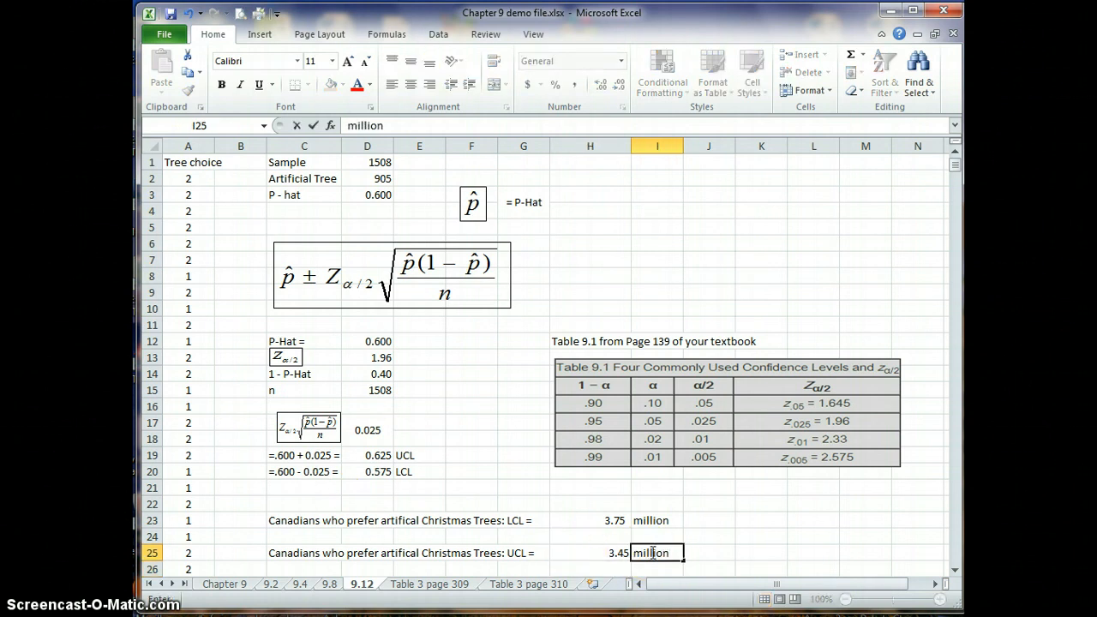
key(Return)
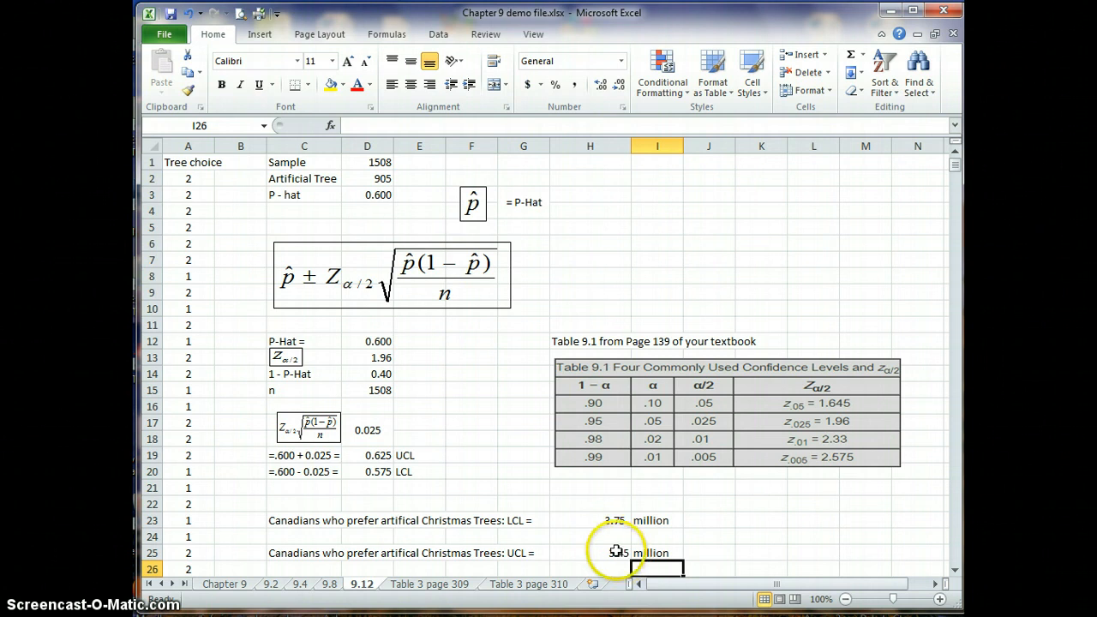
Step: Correct the label in C23 to read "Canadians who prefer artifical Christmas Trees: UCL ="
click(514, 521)
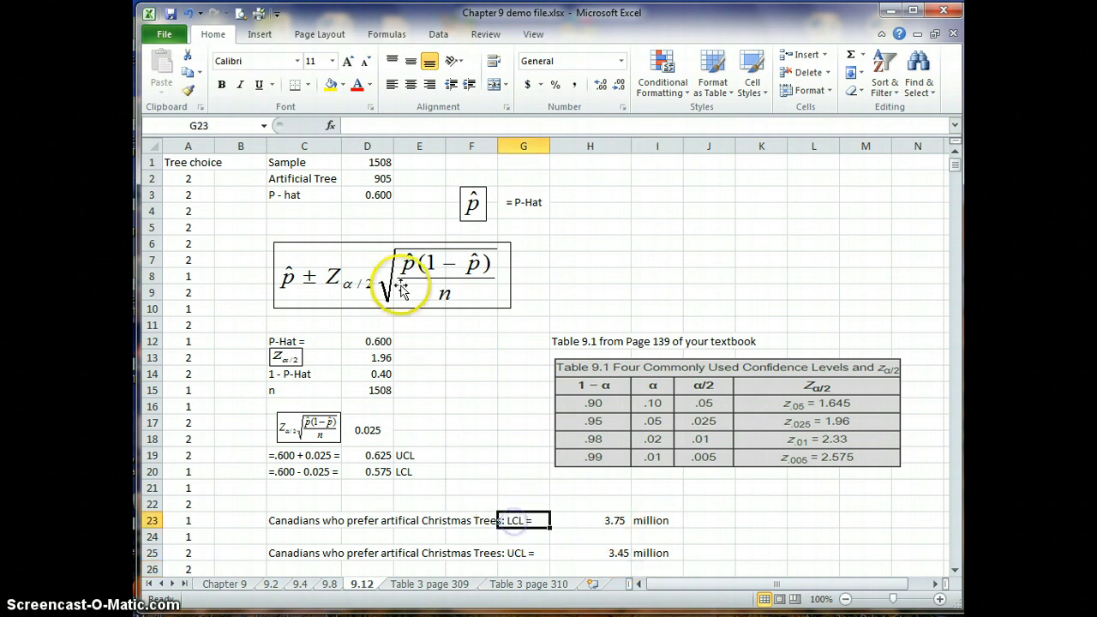
click(306, 523)
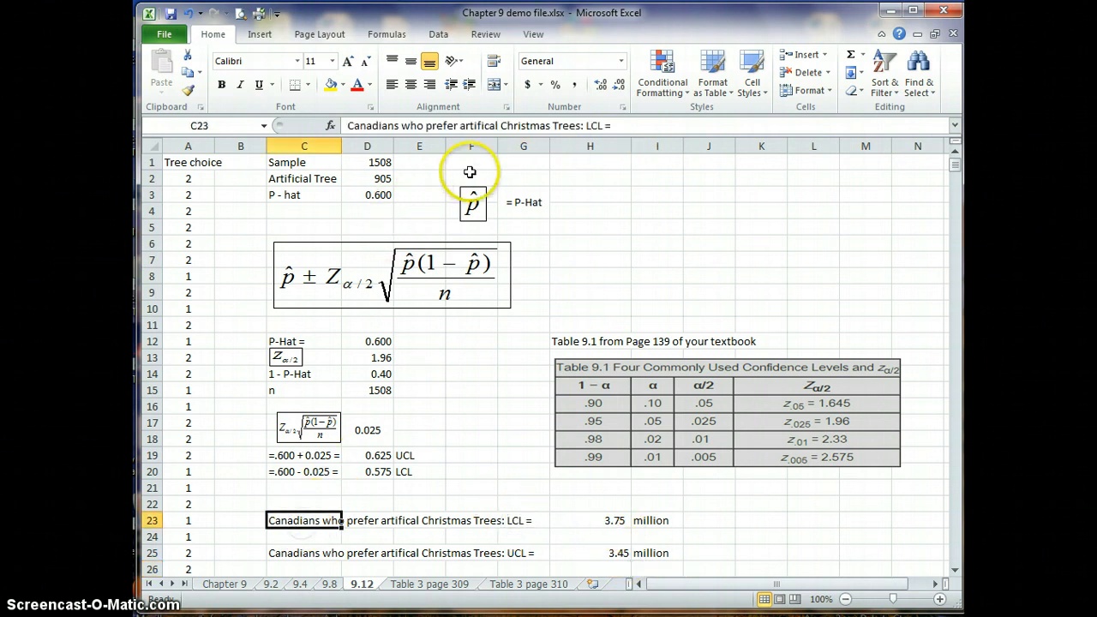
click(589, 125)
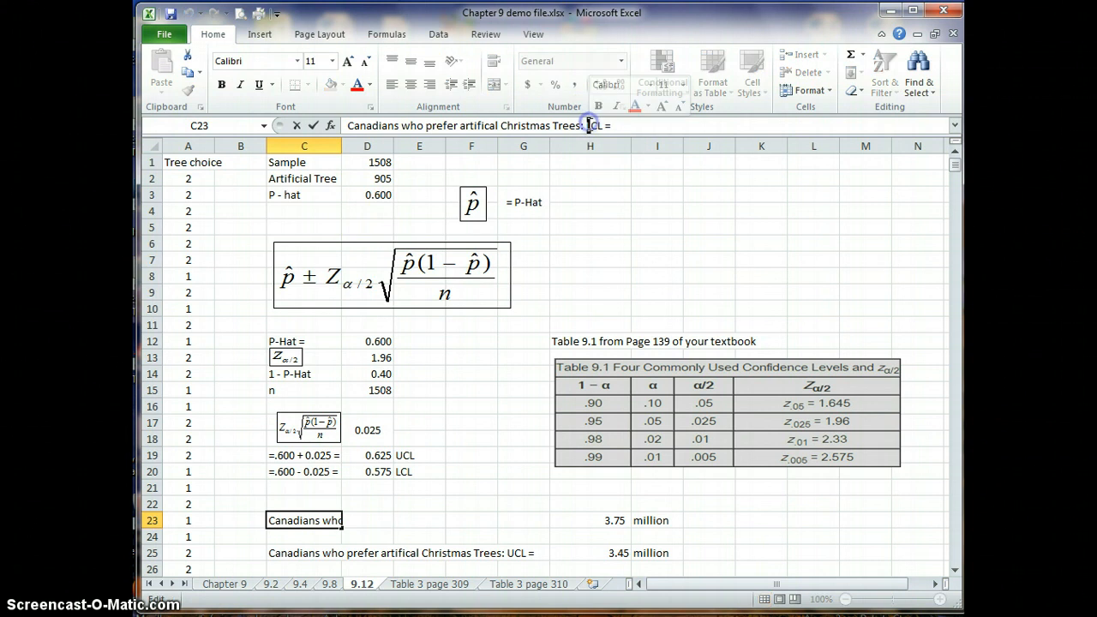
text(U)
key(Return)
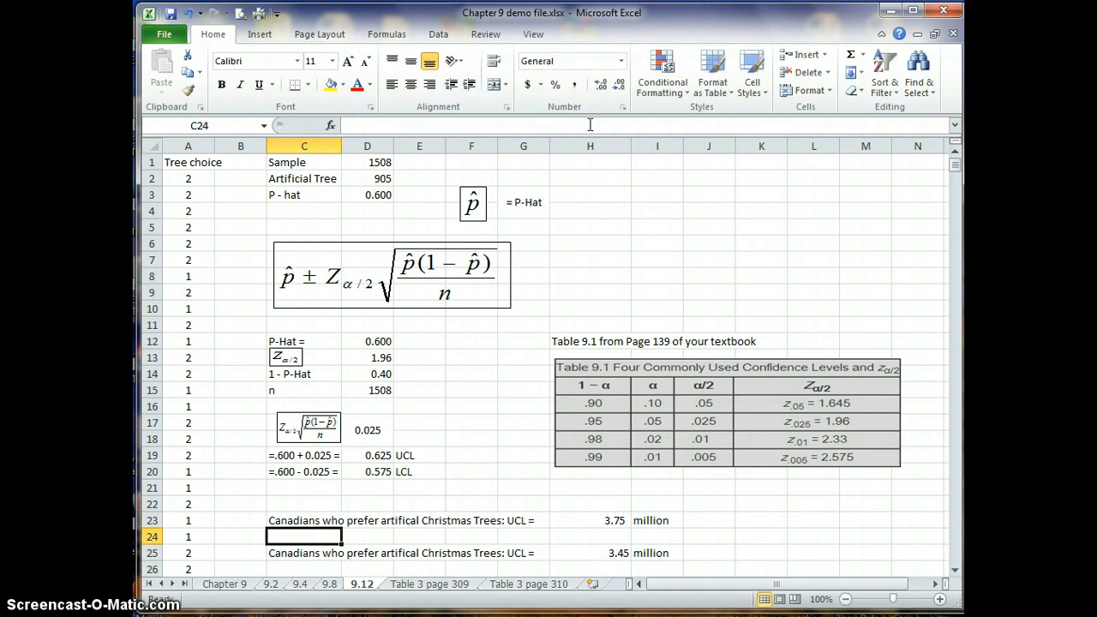
Step: Correct the label in C25 to read "Canadians who prefer artifical Christmas Trees: LCL ="
click(307, 554)
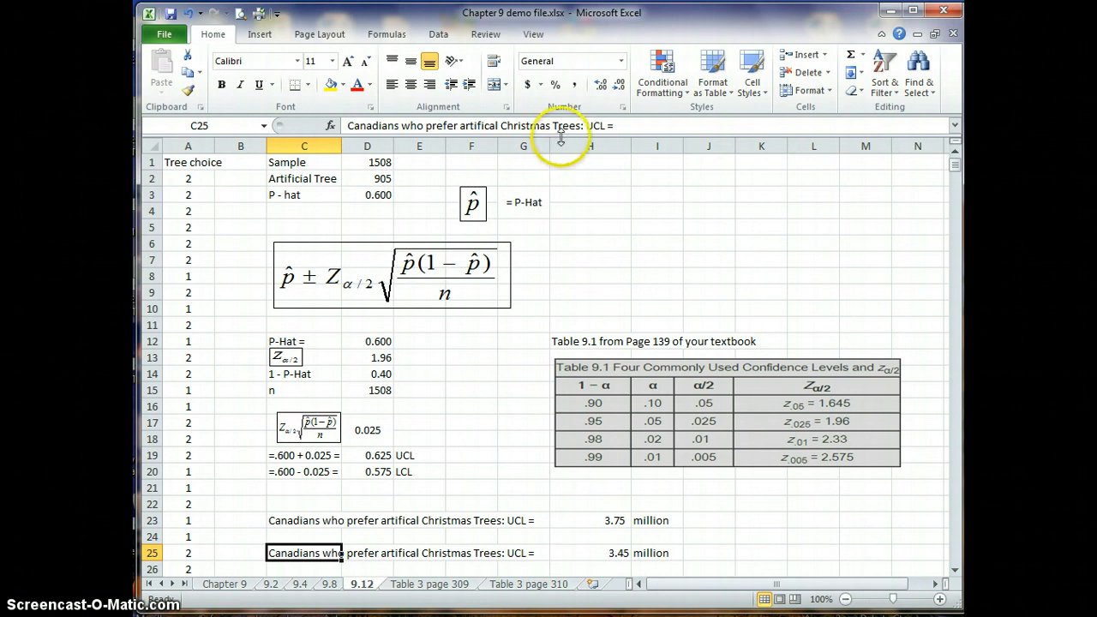
drag(586, 125, 592, 126)
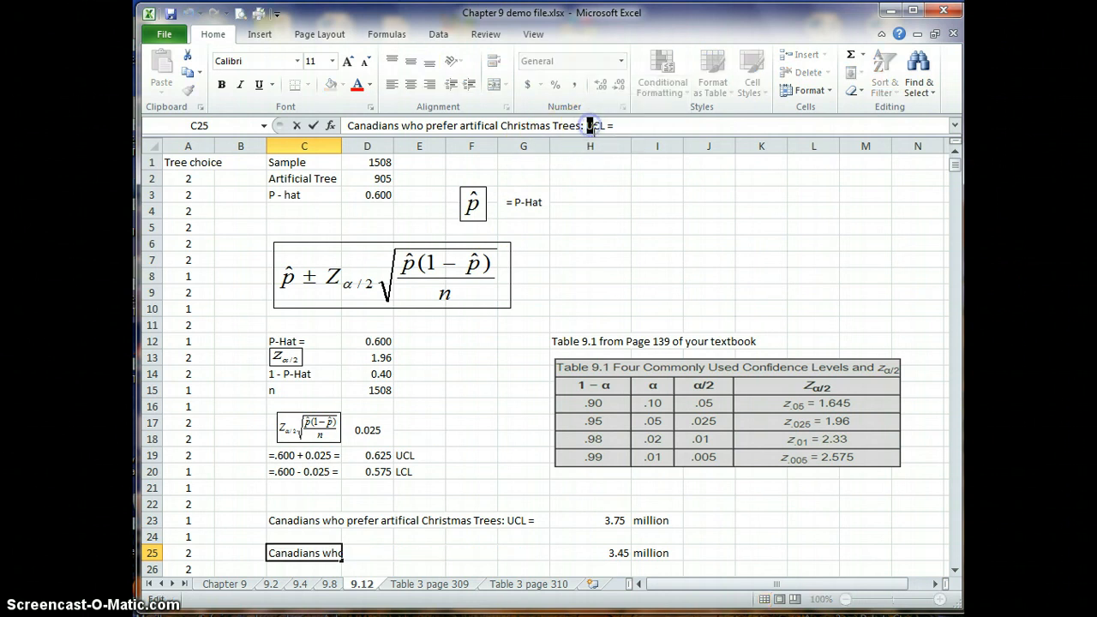
text(L)
key(Return)
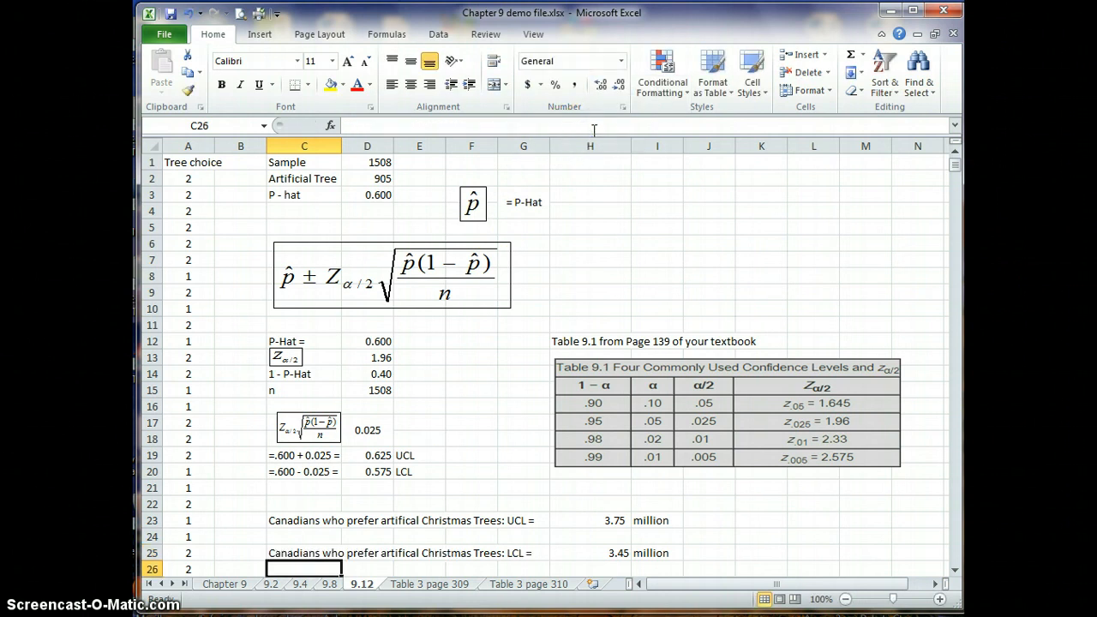